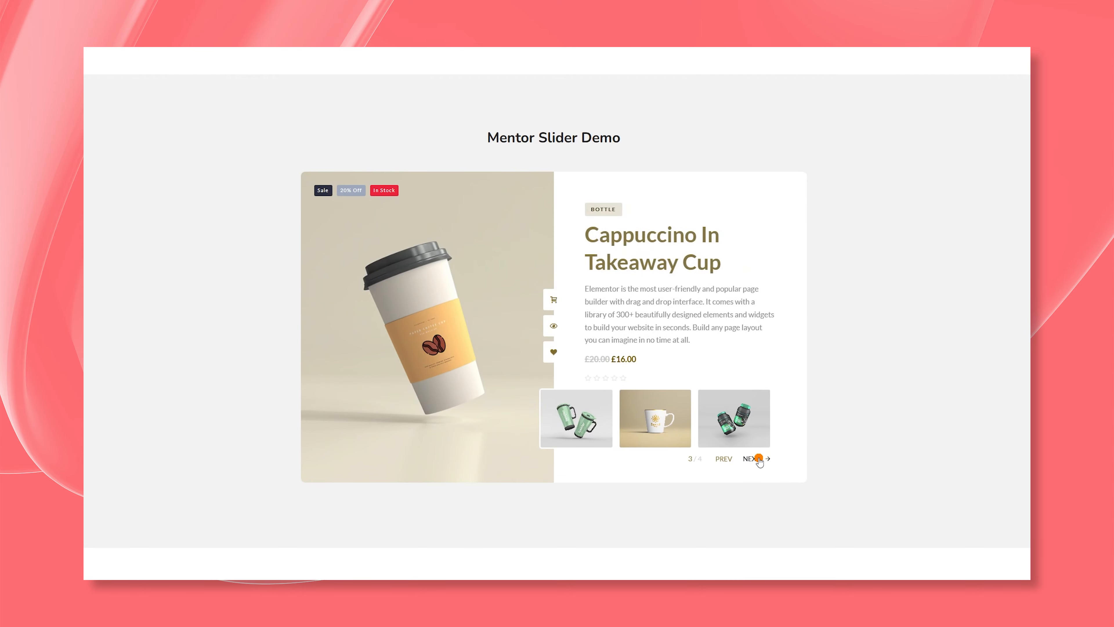
Step: Advance the Mentor Slider demo to the next product slide
left_click(758, 459)
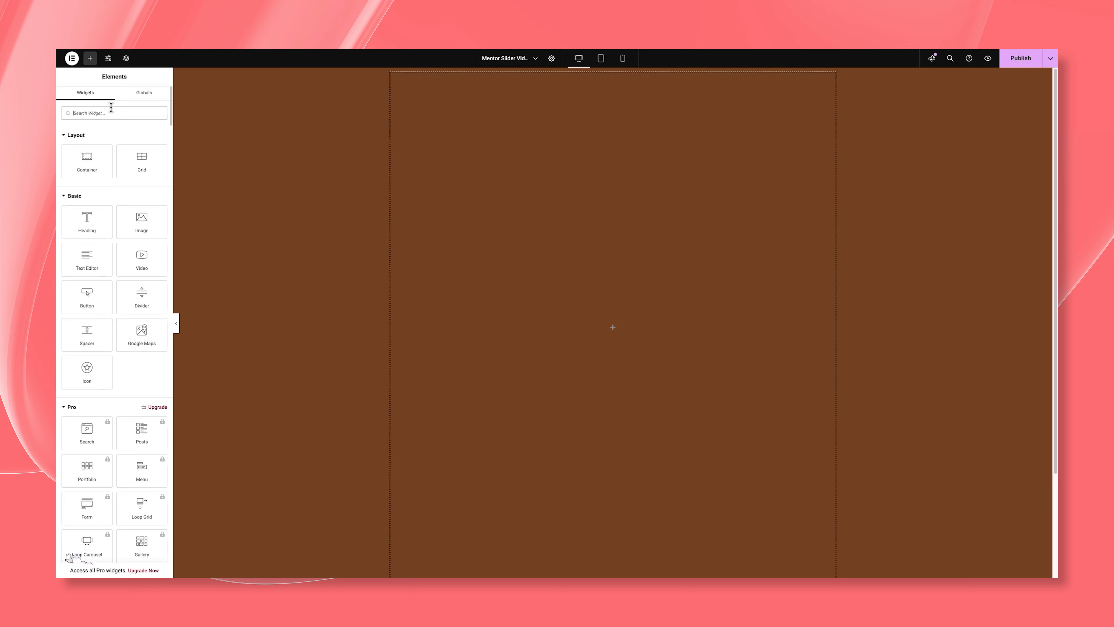
Step: Find the Mentor Slider widget by searching for "mentor" and add it to the empty container
left_click(111, 109)
type("mentor")
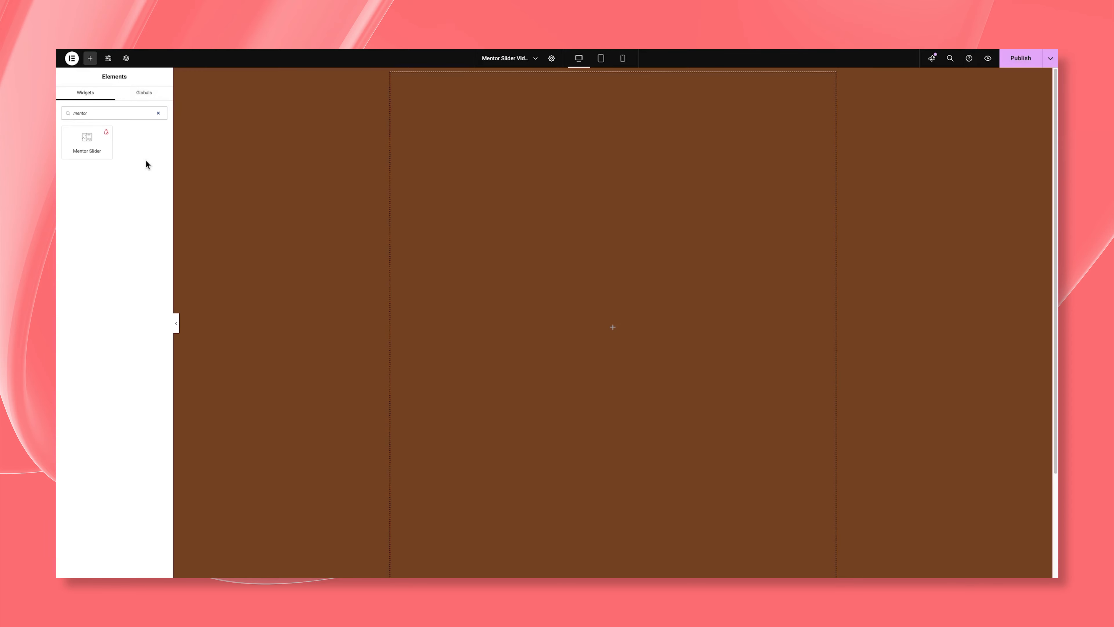
left_click_drag(86, 144, 484, 232)
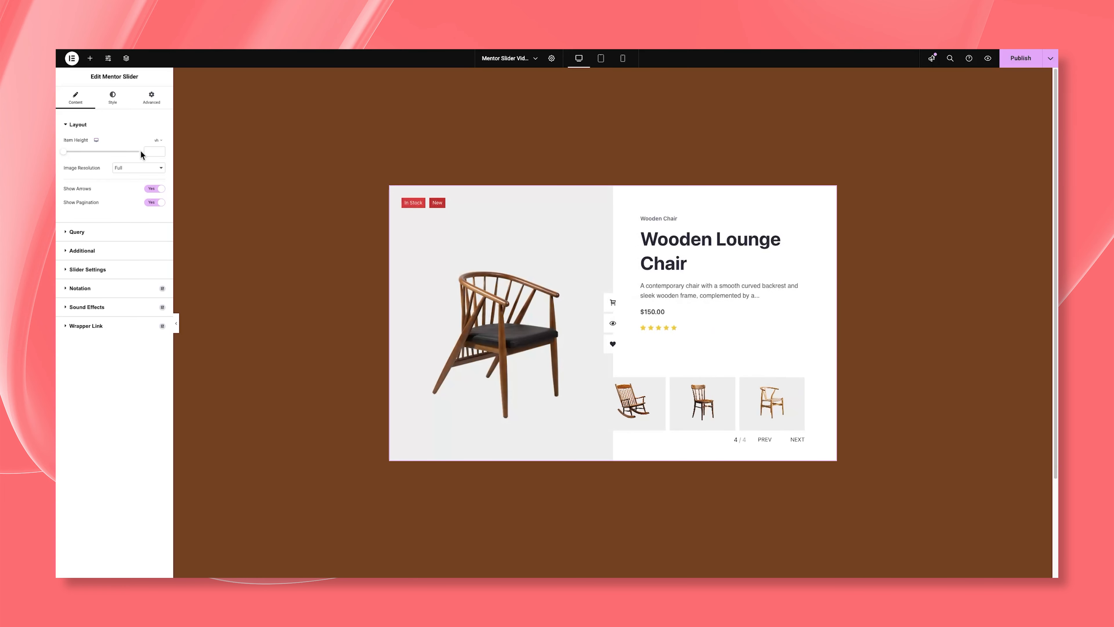
Step: Examine the available image resolutions in the layout settings and the source options in the query settings
left_click(127, 172)
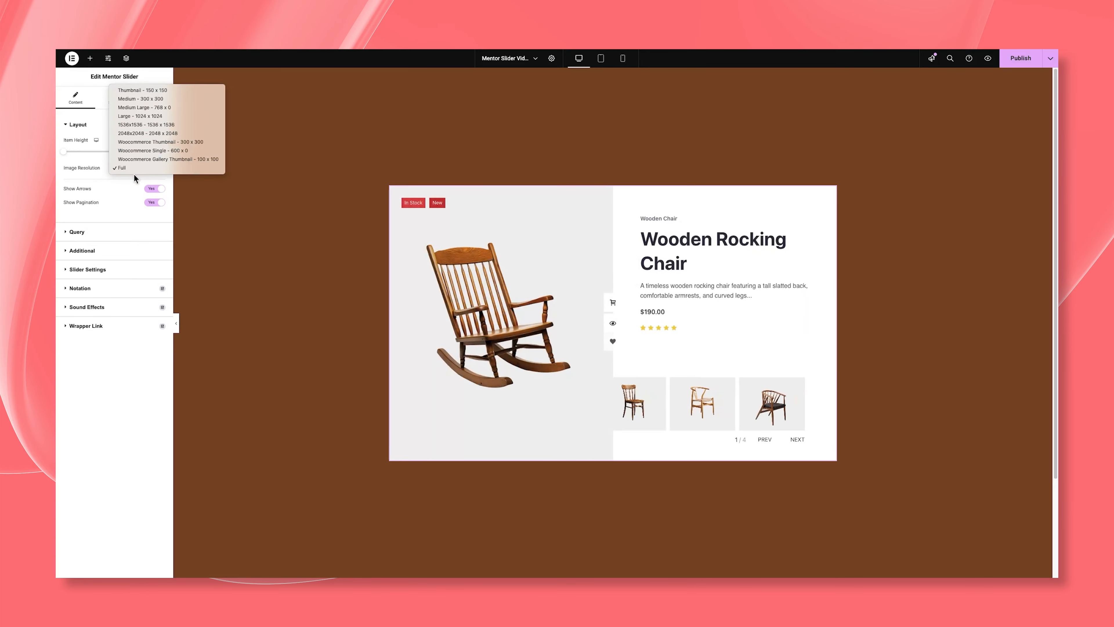
left_click(130, 206)
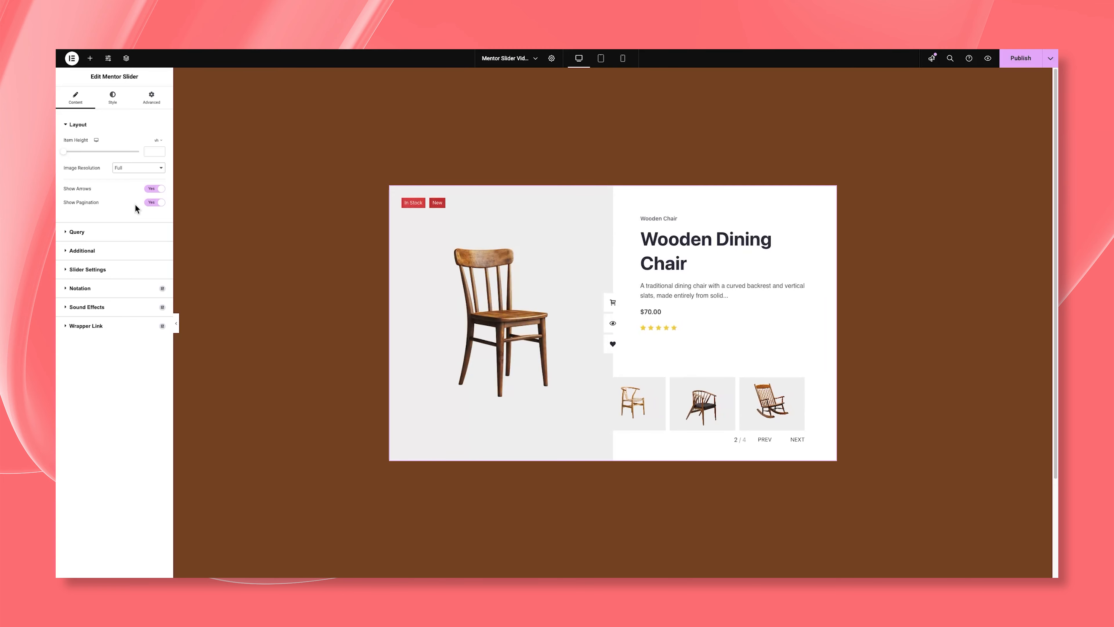
left_click(104, 239)
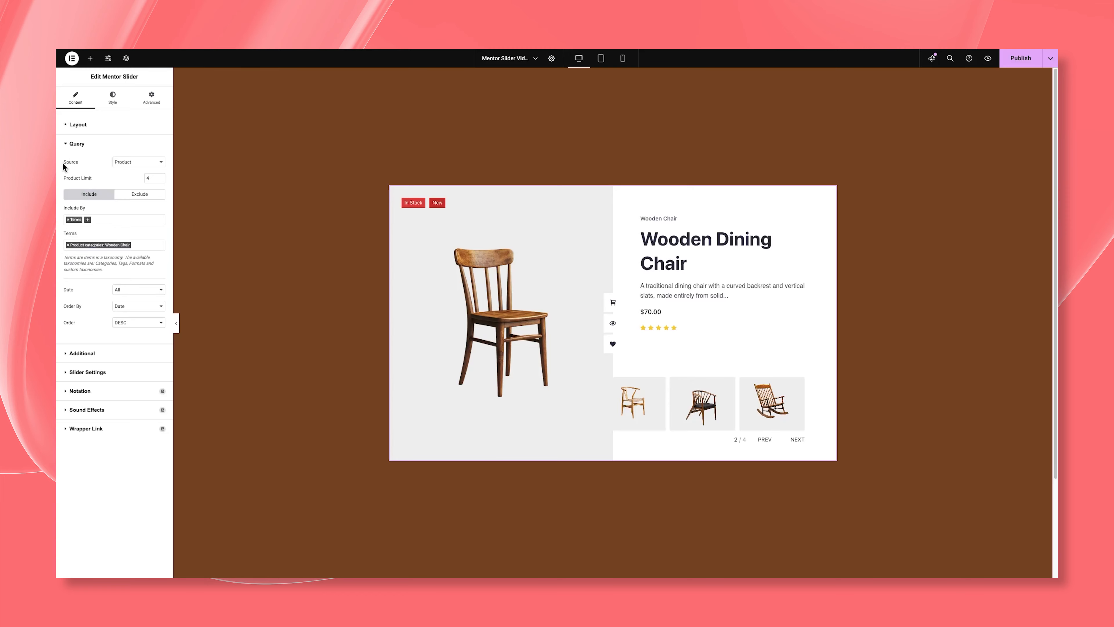
left_click(125, 165)
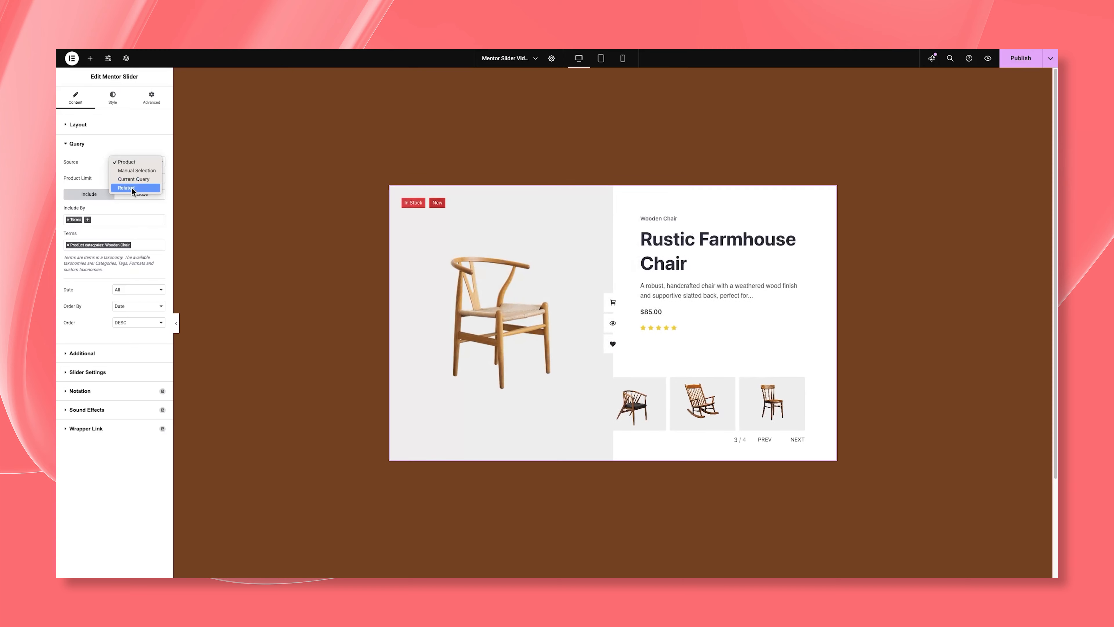
left_click(142, 142)
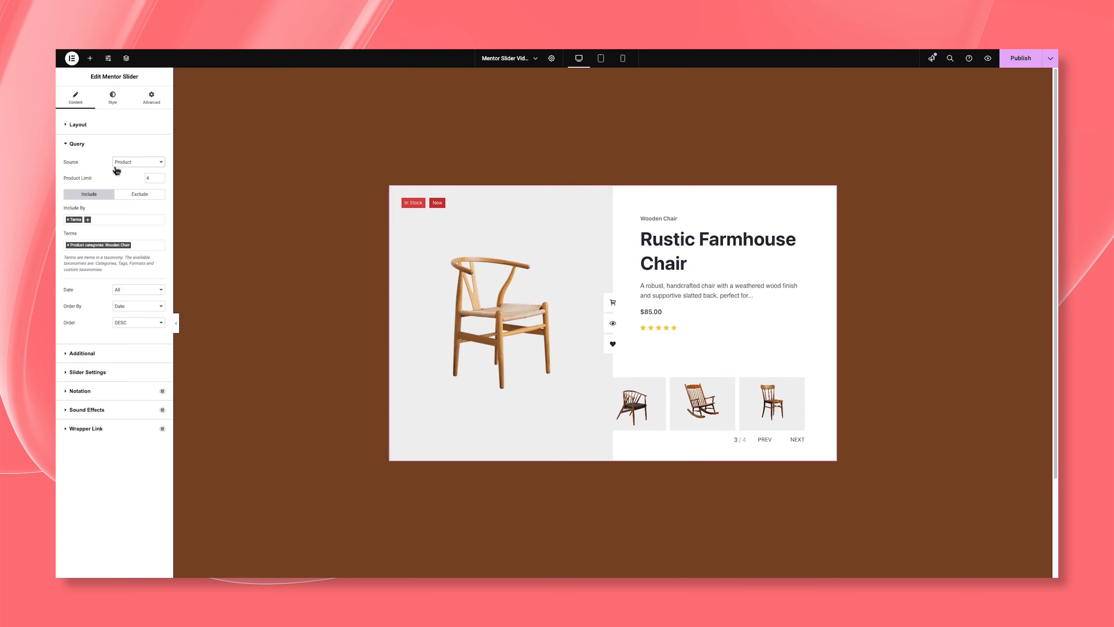
Step: Set the product limit of the slider's query to 4
left_click(152, 178)
key("BackSpace")
type("4")
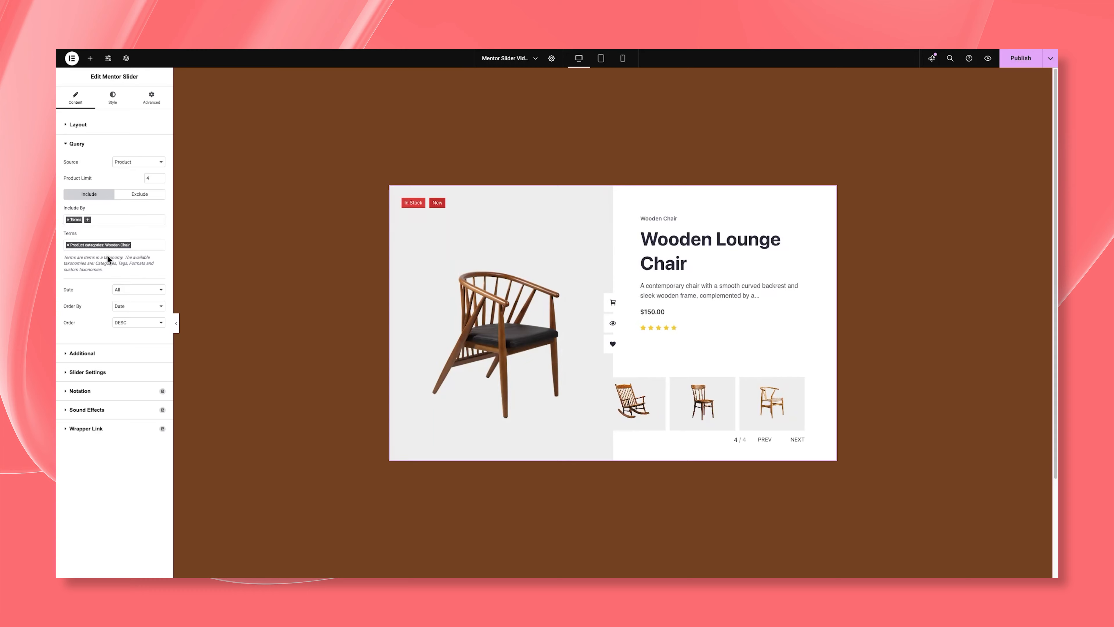
Step: Review the query's date options, then try the ascending product order and return it to DESC
left_click(133, 290)
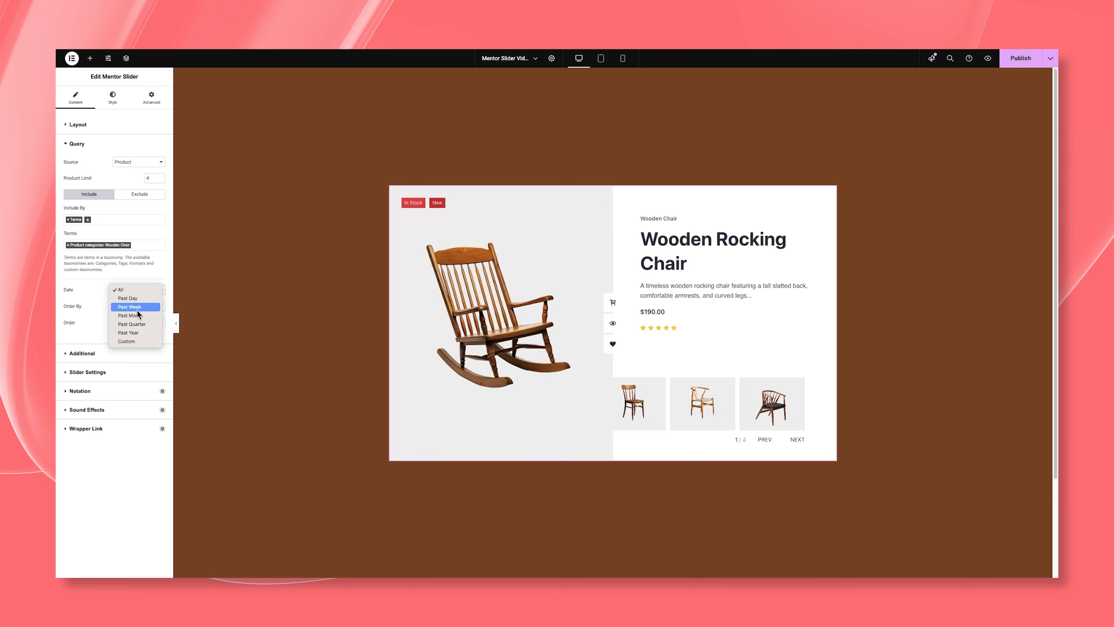
left_click(139, 339)
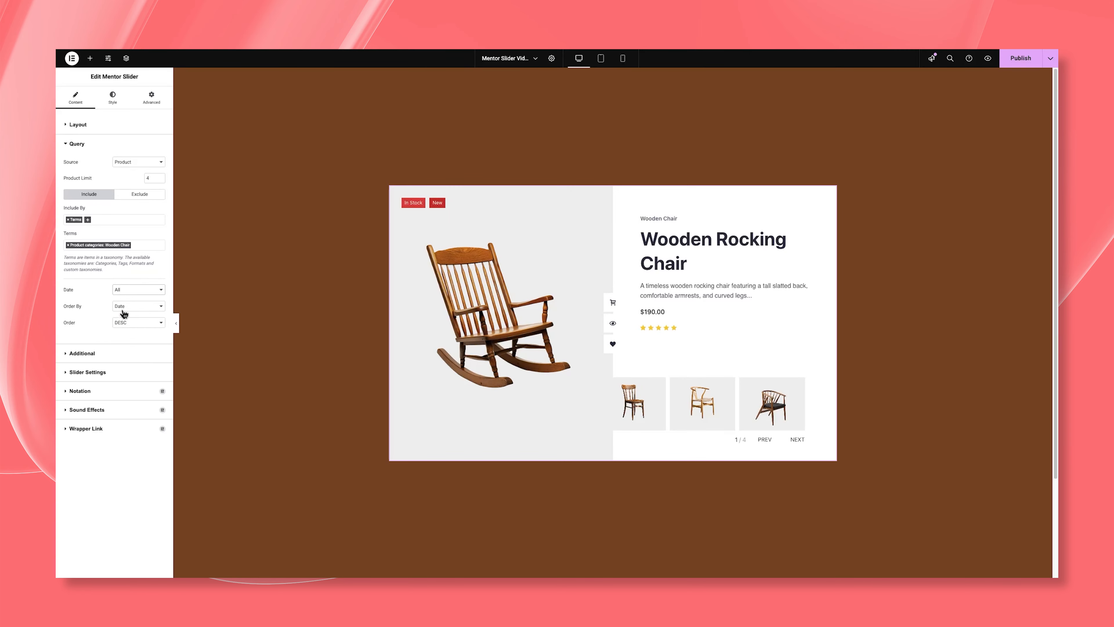
left_click(129, 323)
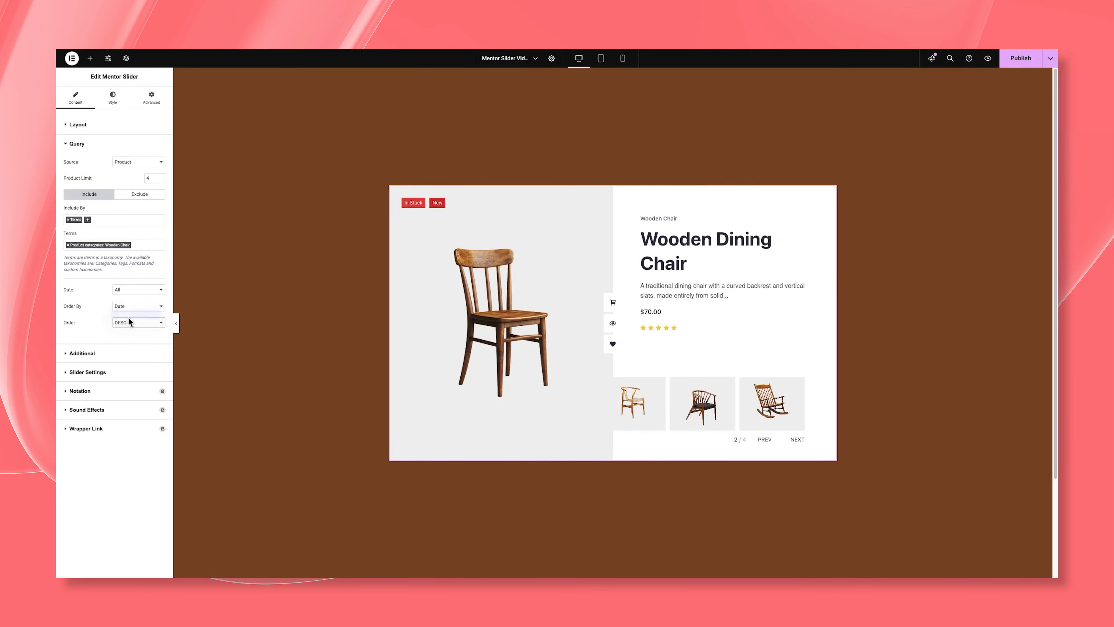
left_click(129, 323)
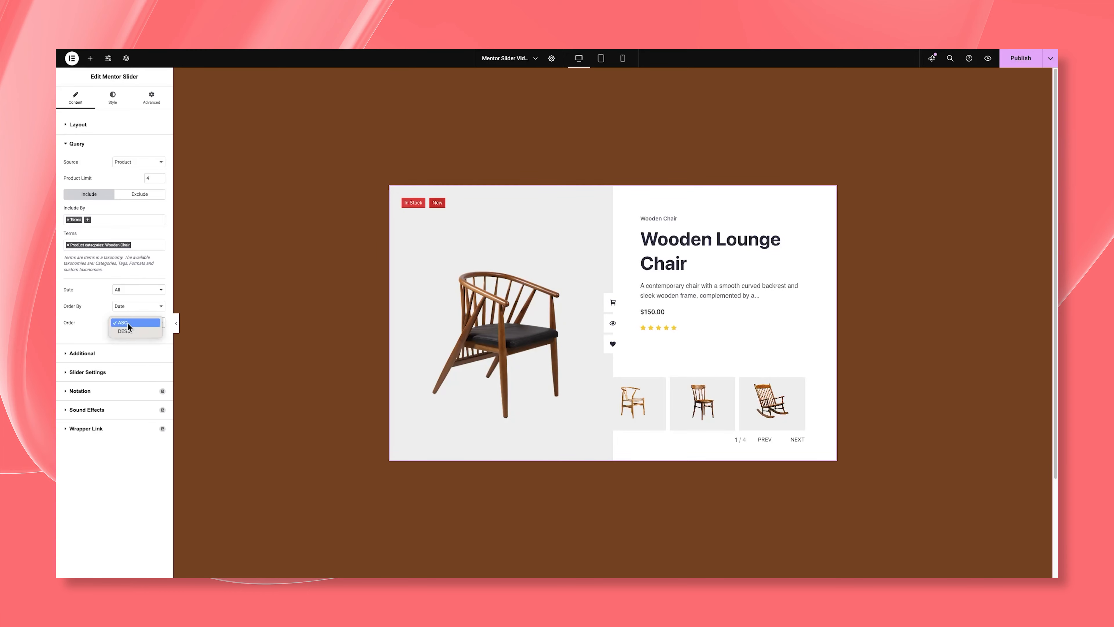
left_click(125, 331)
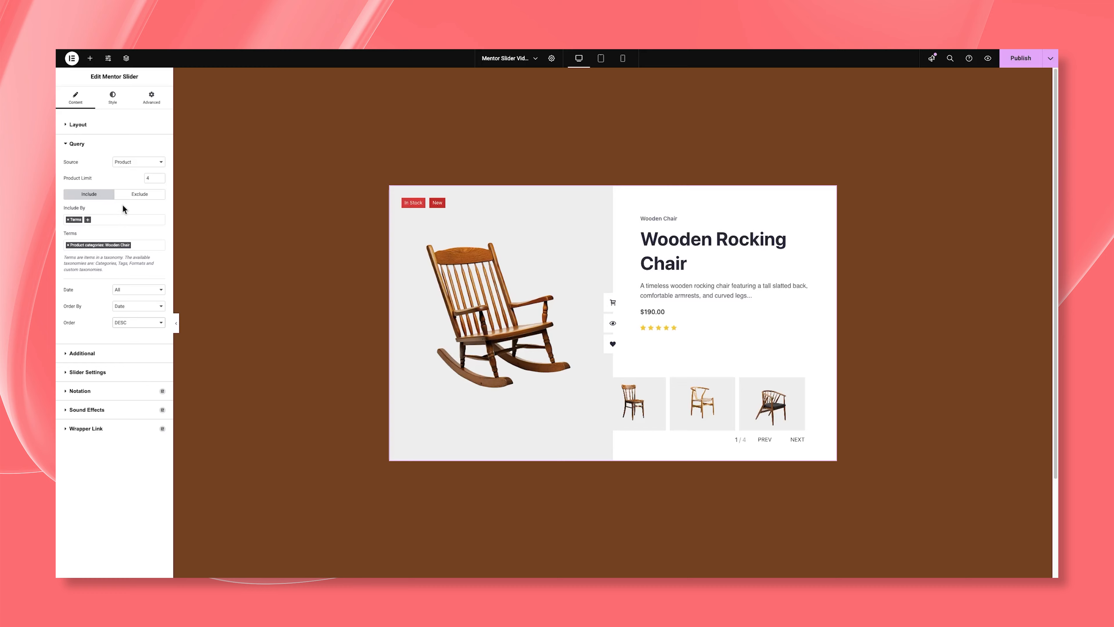
Step: Turn off the Sale, Percentage and Trending badges in the additional settings, and review the action button and content options
left_click(67, 354)
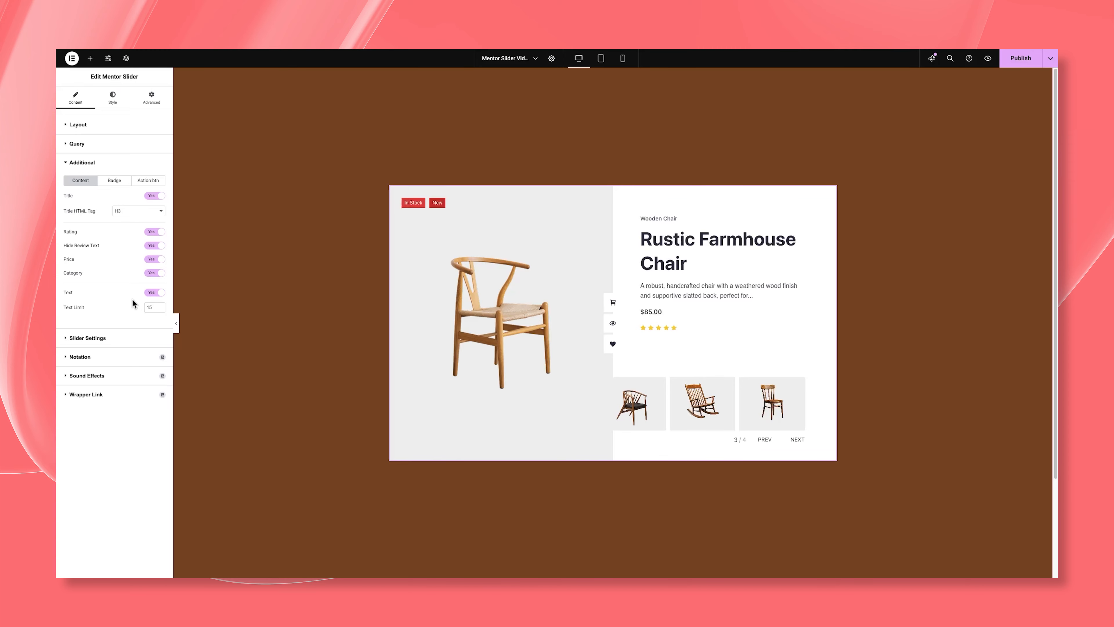
left_click(118, 182)
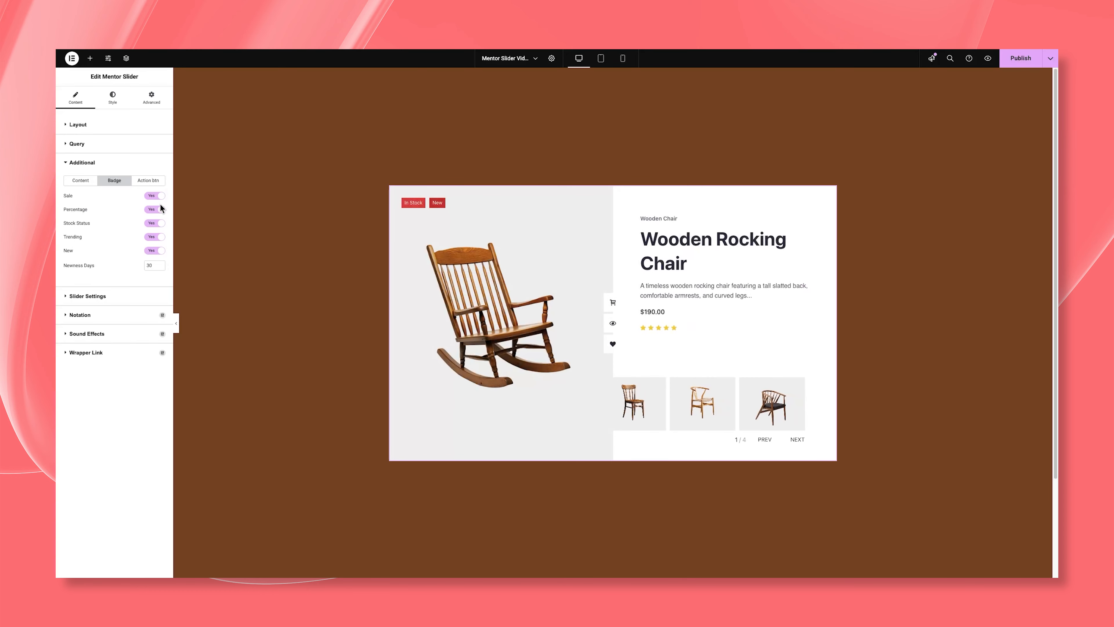
left_click(153, 197)
left_click(153, 210)
left_click(157, 238)
left_click(154, 186)
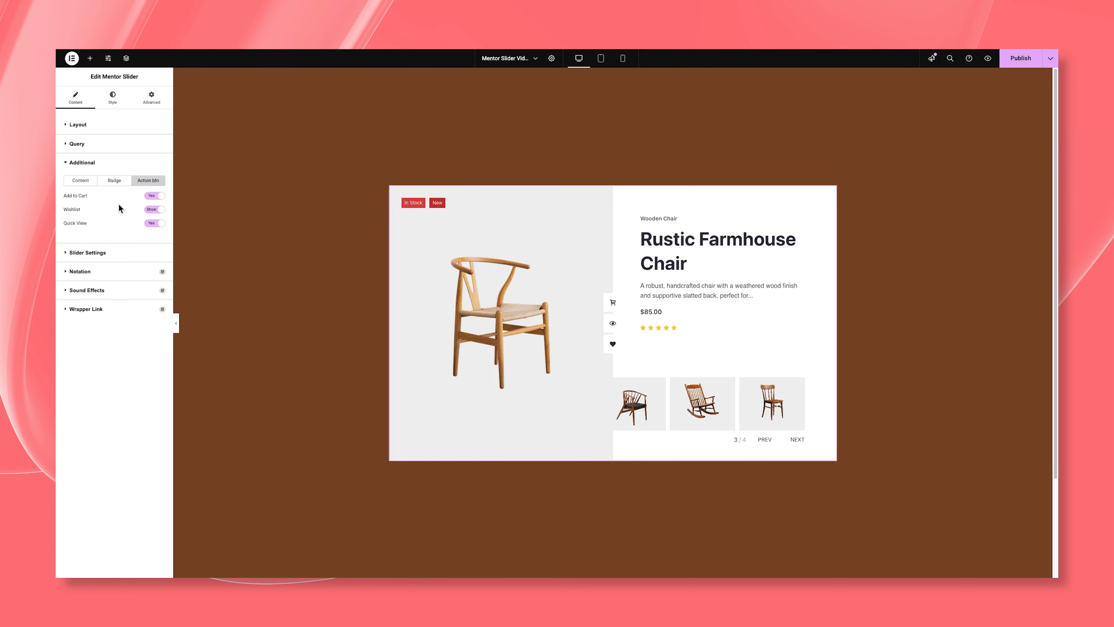
left_click(81, 181)
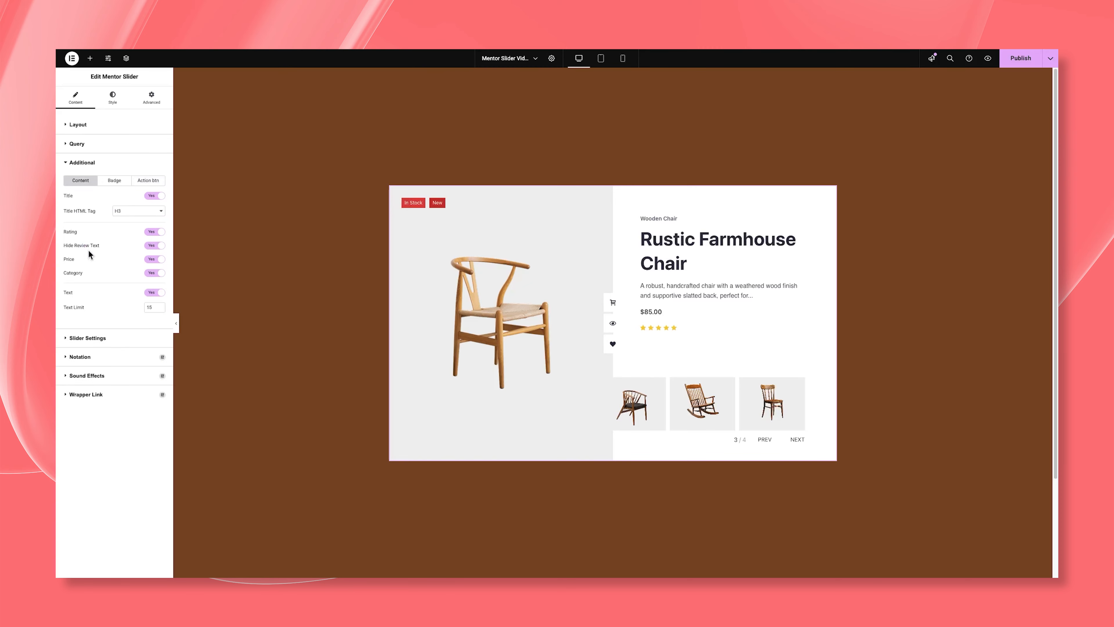
Step: Enable Pause on Hover and Grab Cursor for the slider and set its animation speed to 900 ms
left_click(105, 339)
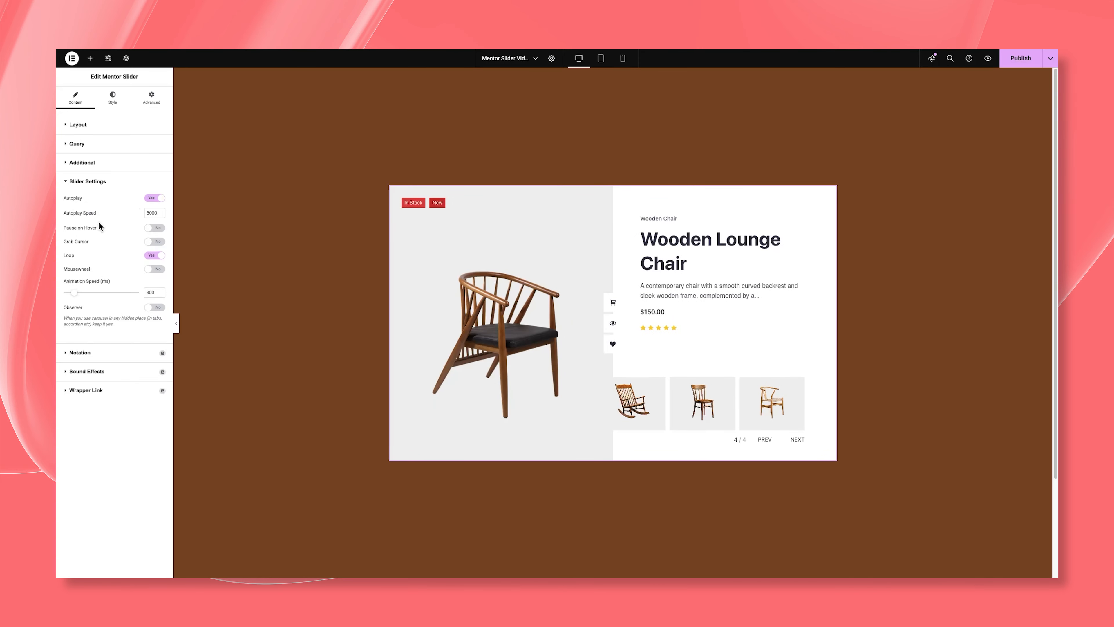
left_click(156, 227)
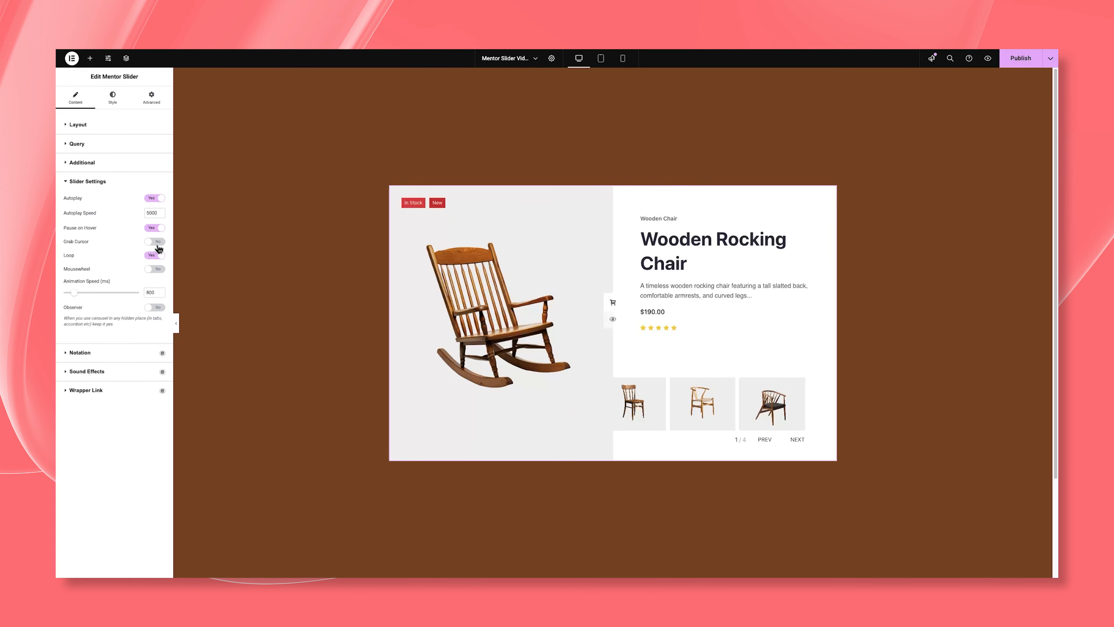
left_click(153, 241)
left_click_drag(147, 293, 167, 296)
type("900")
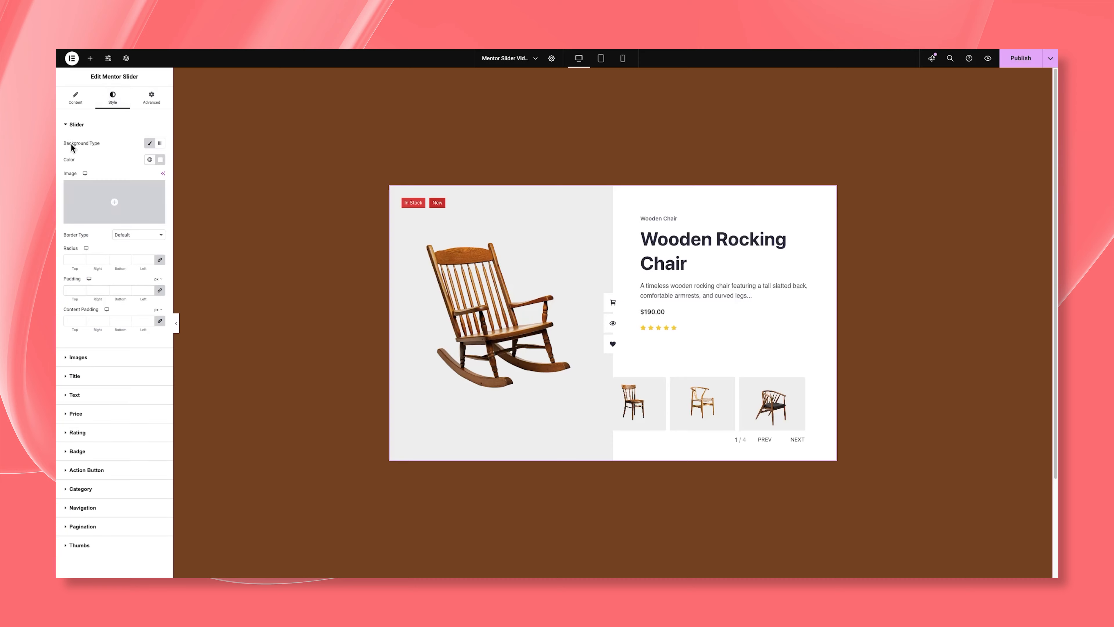
Step: Style the slider with a radius of 15 and a content padding of 70 px on all sides
mouse_move(118, 205)
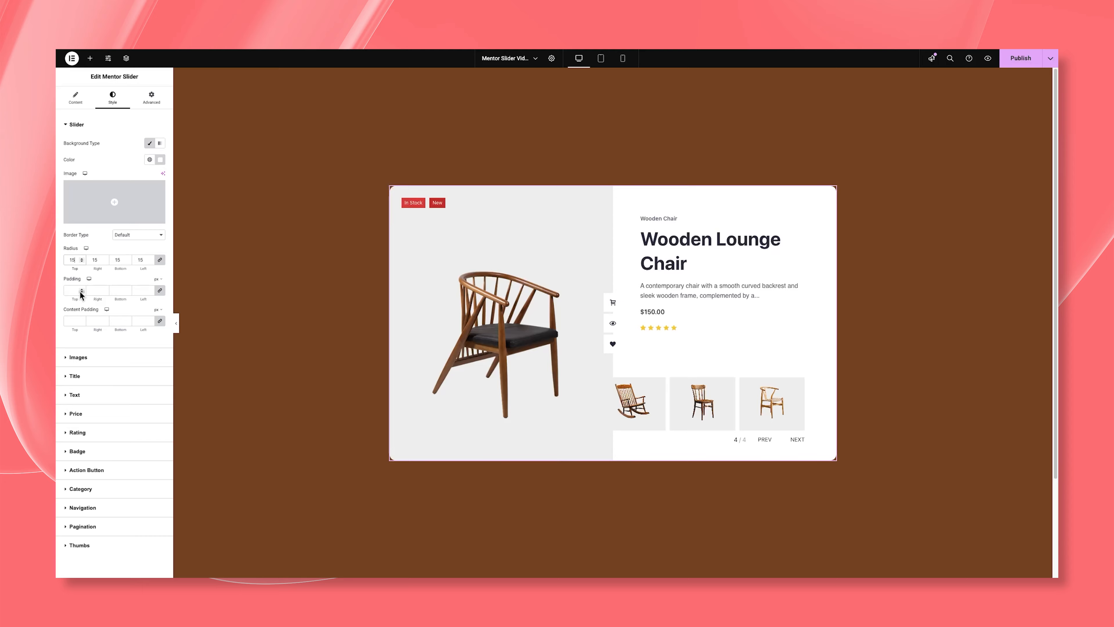
left_click(64, 321)
type("70")
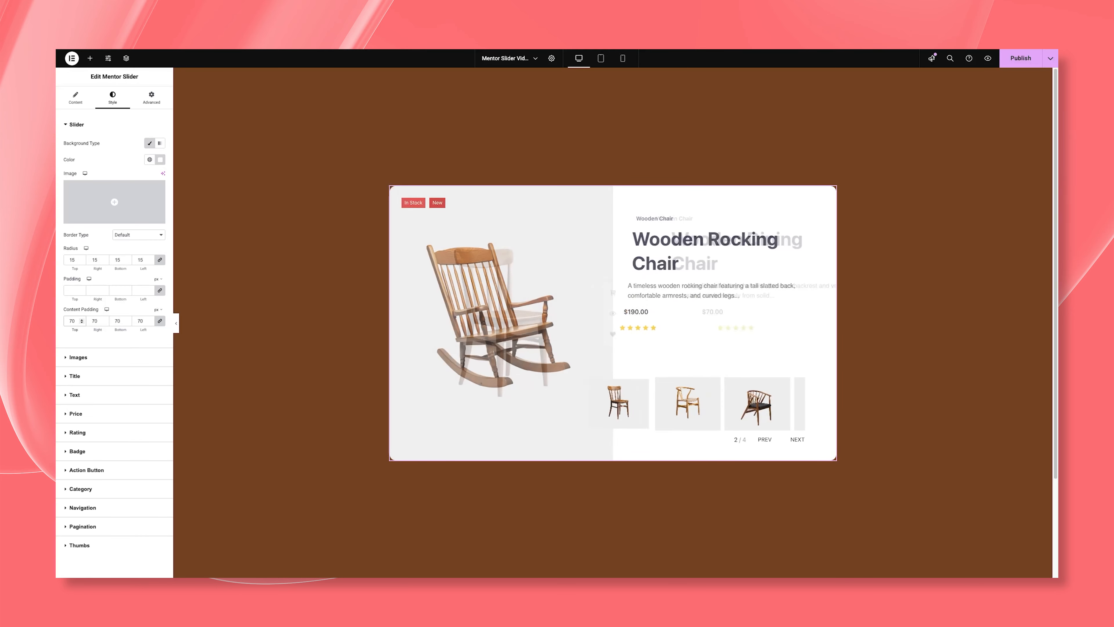
Step: Give the product images a classic background in a light lavender color
left_click(91, 361)
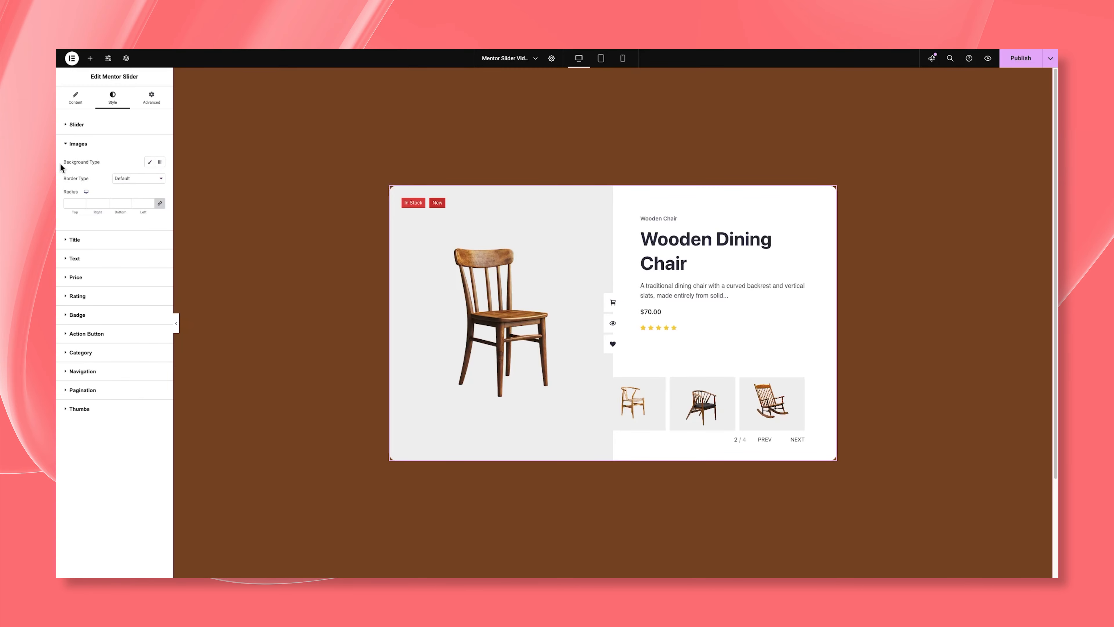
left_click(149, 162)
left_click(162, 179)
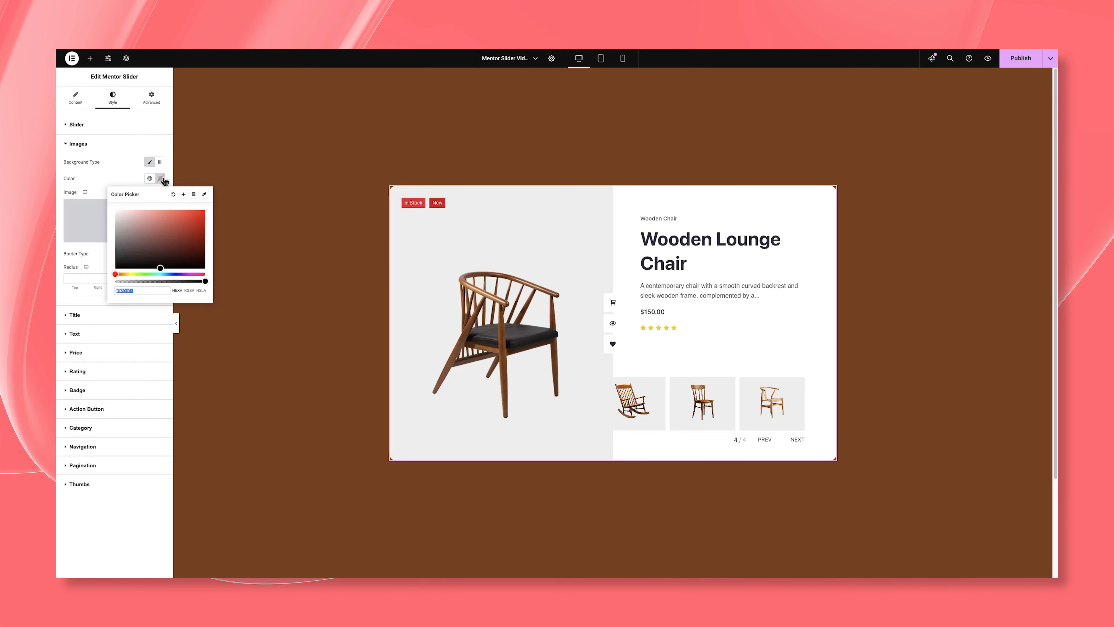
left_click(116, 166)
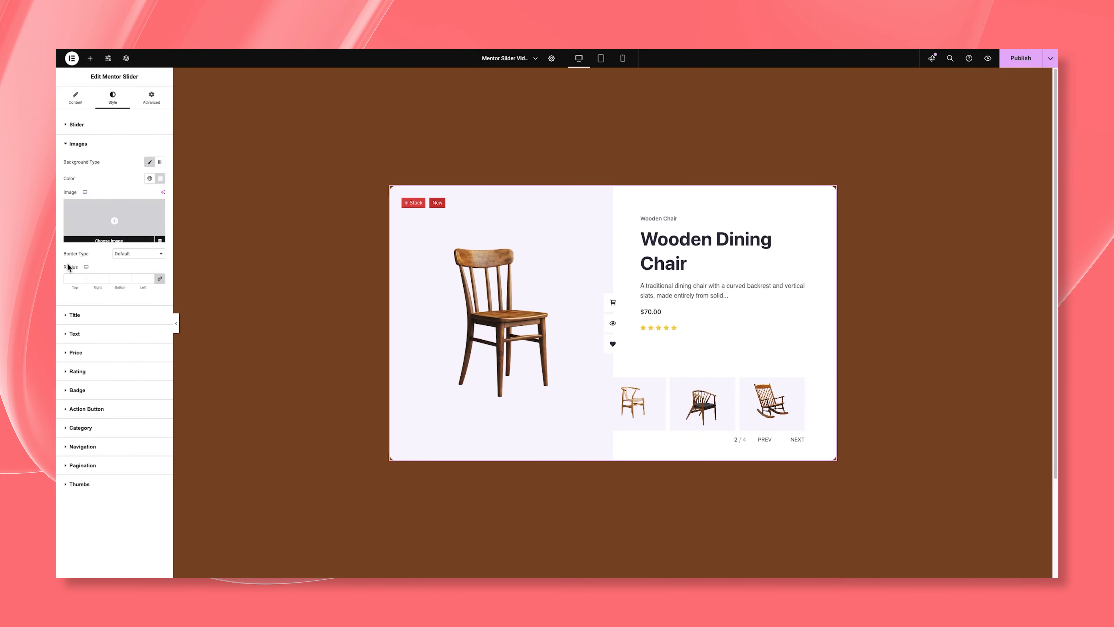
Step: Set the product title's text color to black
left_click(84, 315)
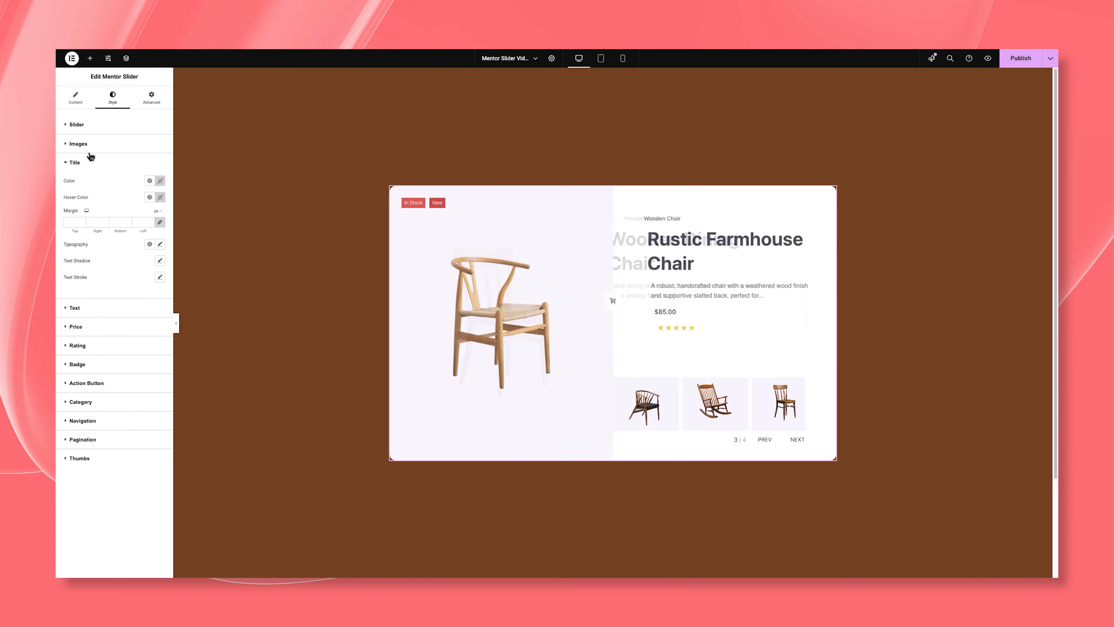
left_click(161, 182)
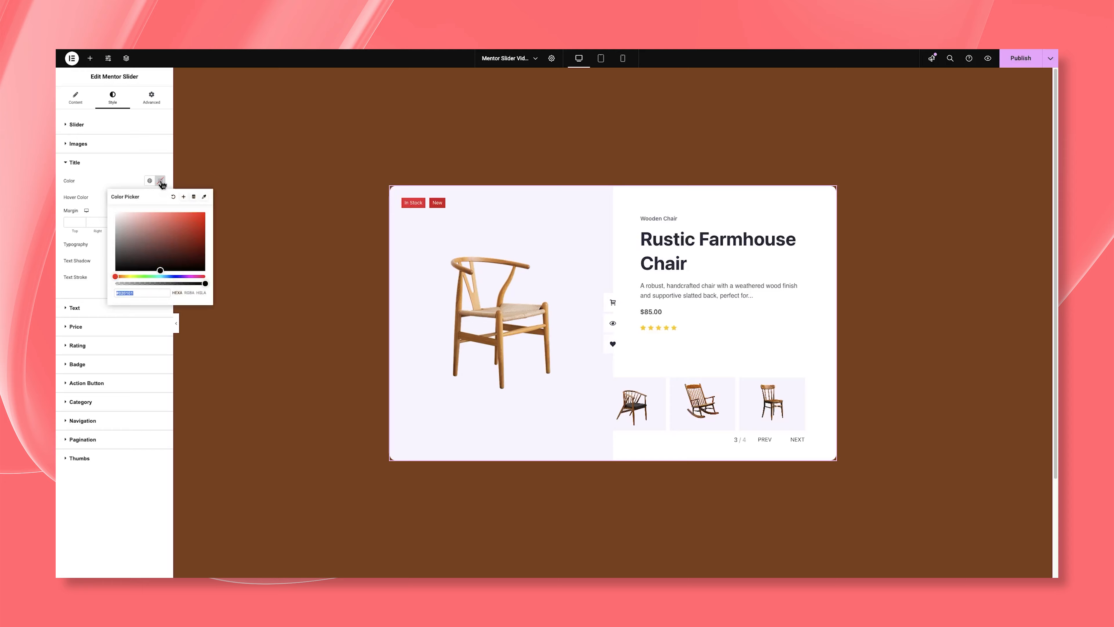
left_click(120, 180)
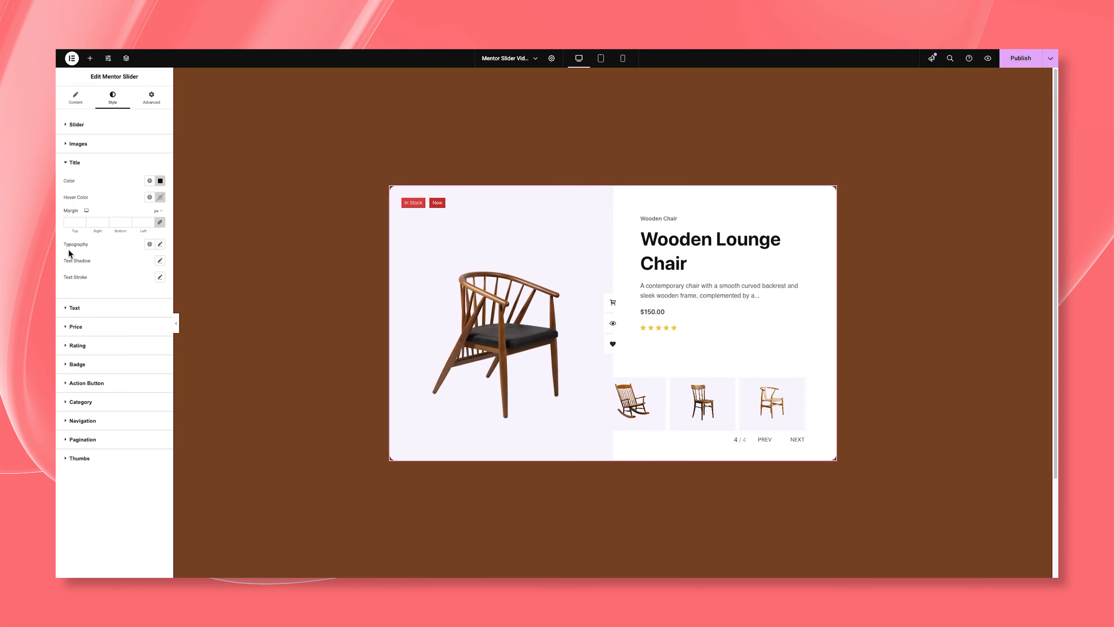
Step: Set the product title's font family to Bai Jamjuree and its size to 35 px
left_click(160, 244)
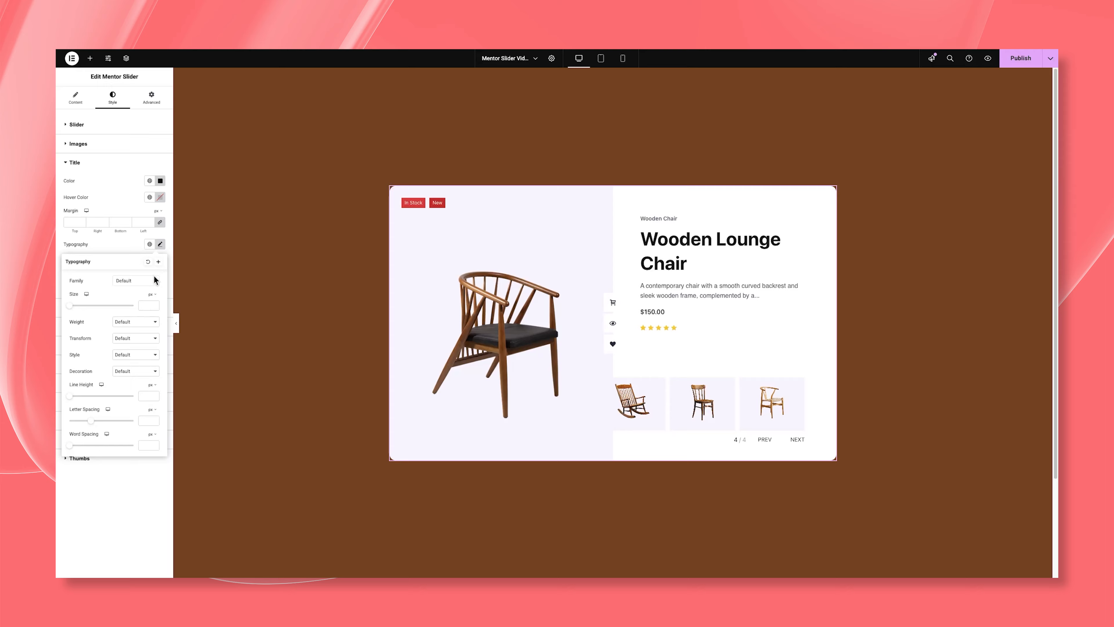
left_click(136, 283)
type("bai")
key("Return")
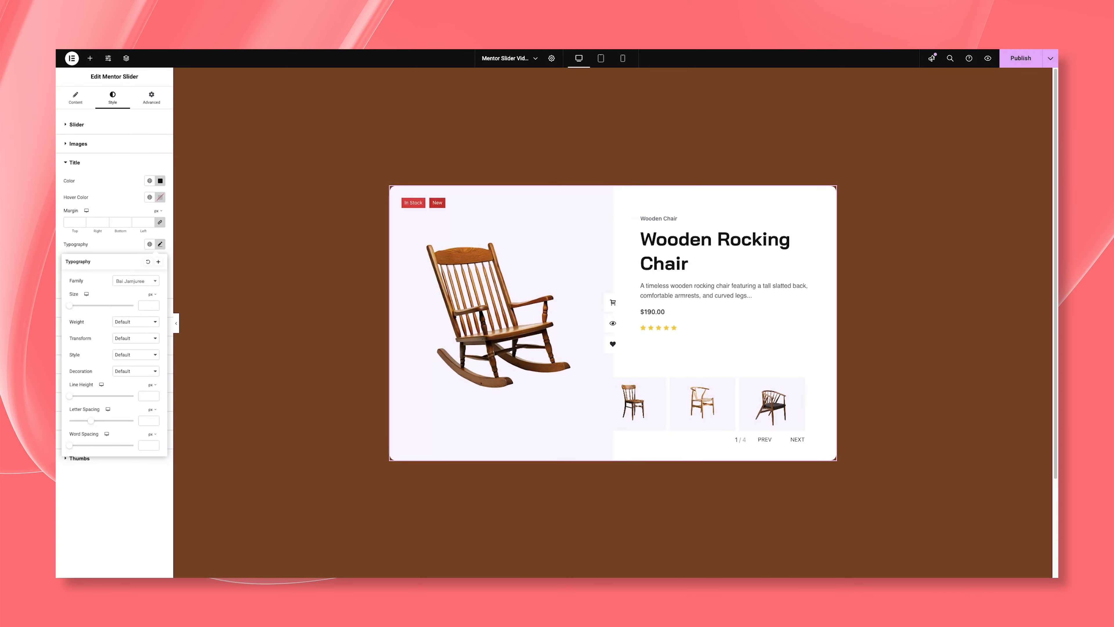
left_click(145, 303)
type("35")
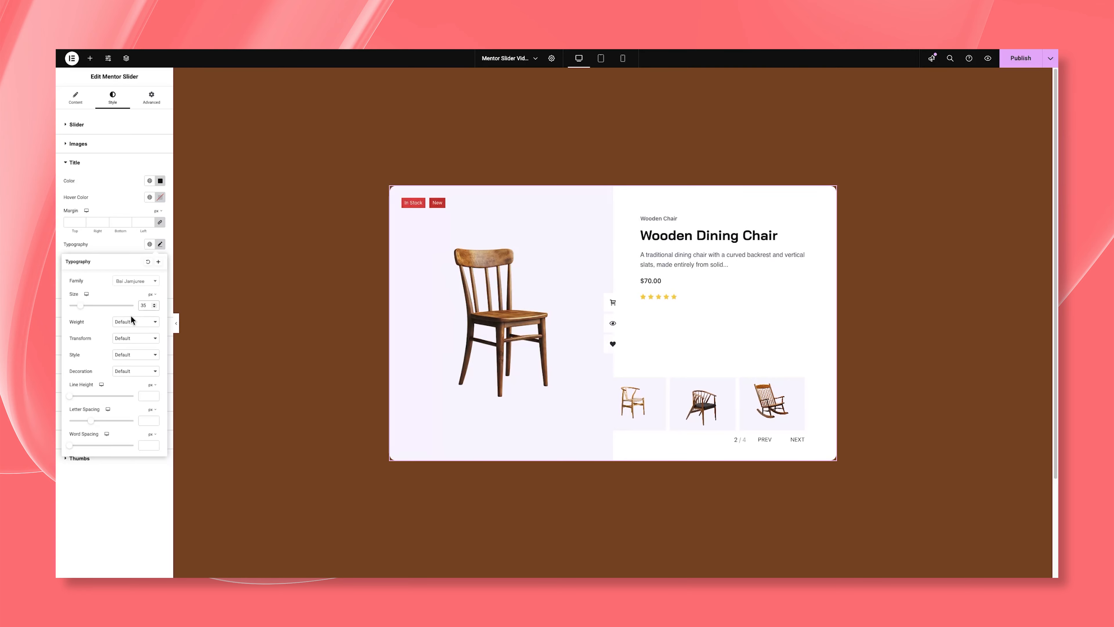
Step: Set the product title's weight to 600 (Semi Bold) and give it a line height in em units
left_click(132, 321)
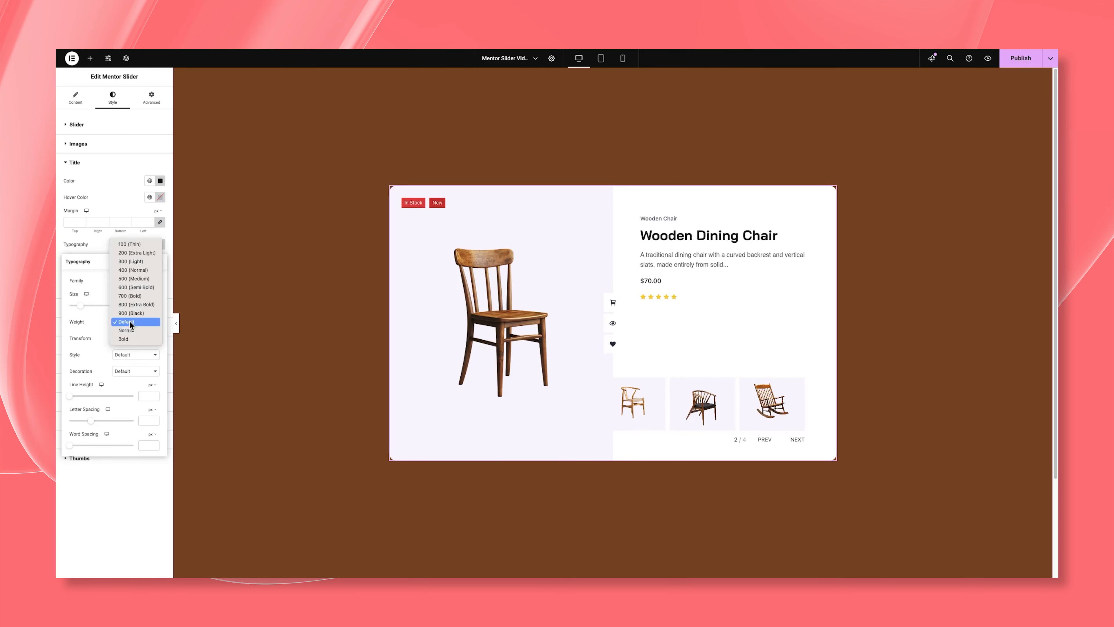
left_click(132, 290)
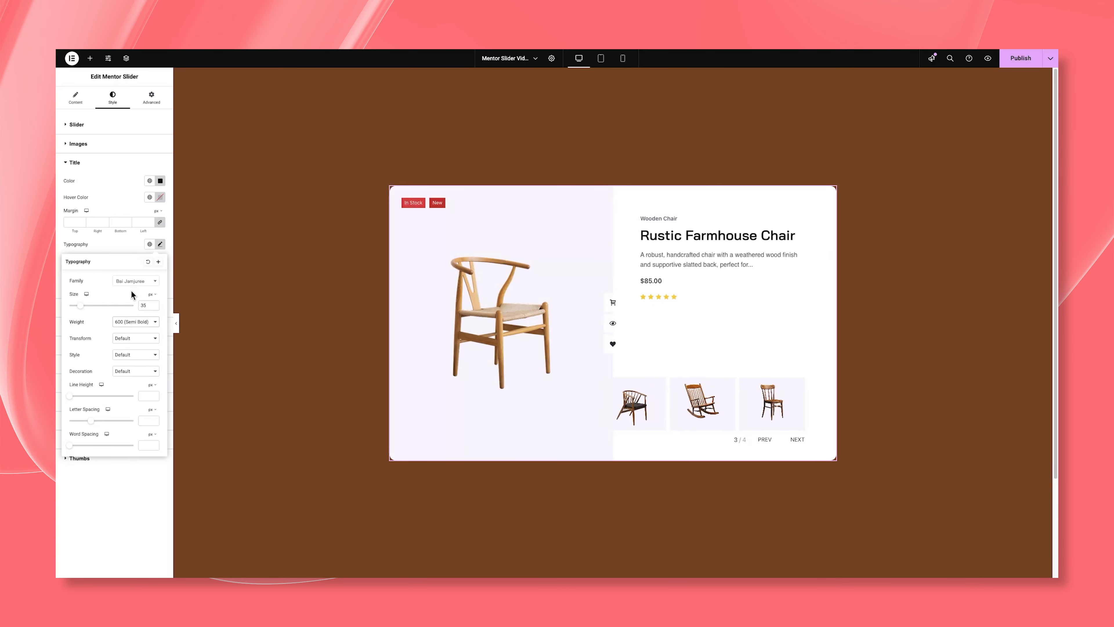
left_click(150, 397)
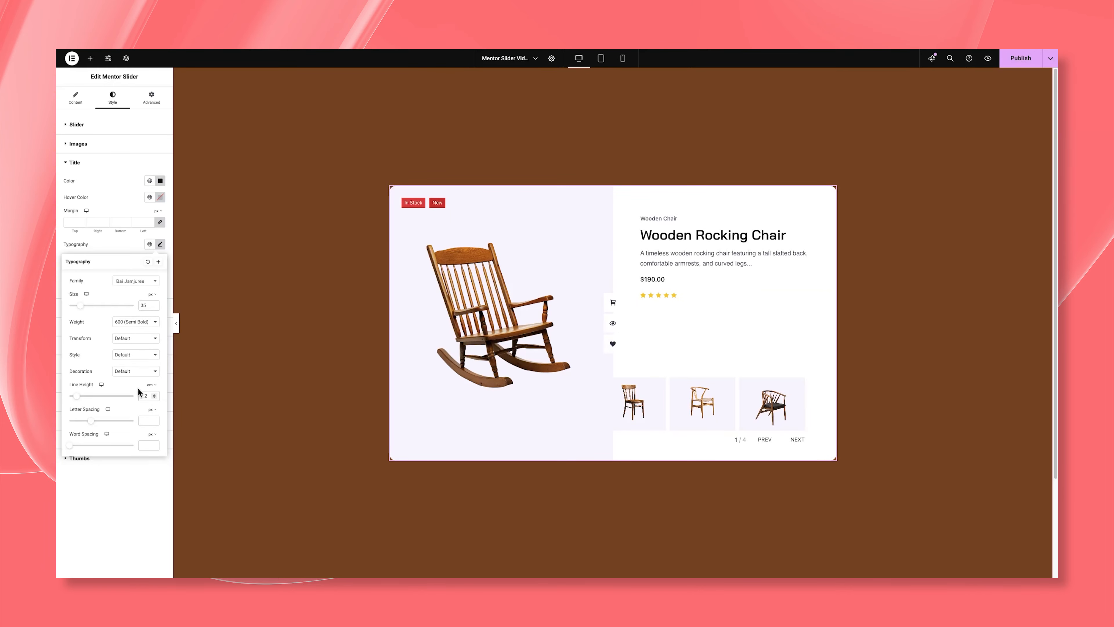
Step: Set the product description text's color to gray
left_click(117, 250)
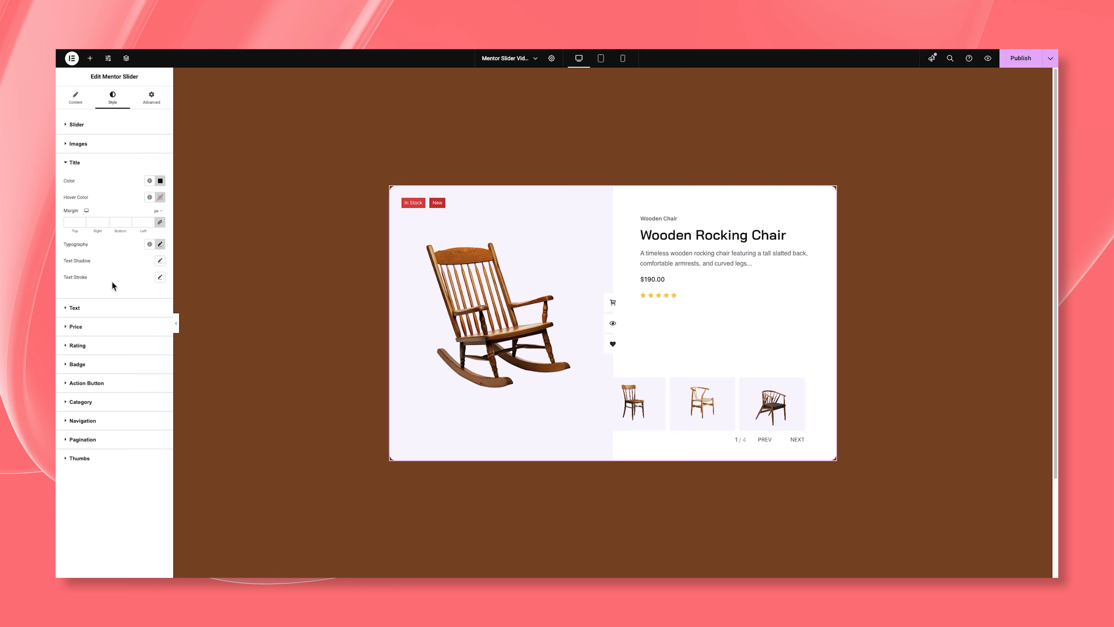
left_click(104, 309)
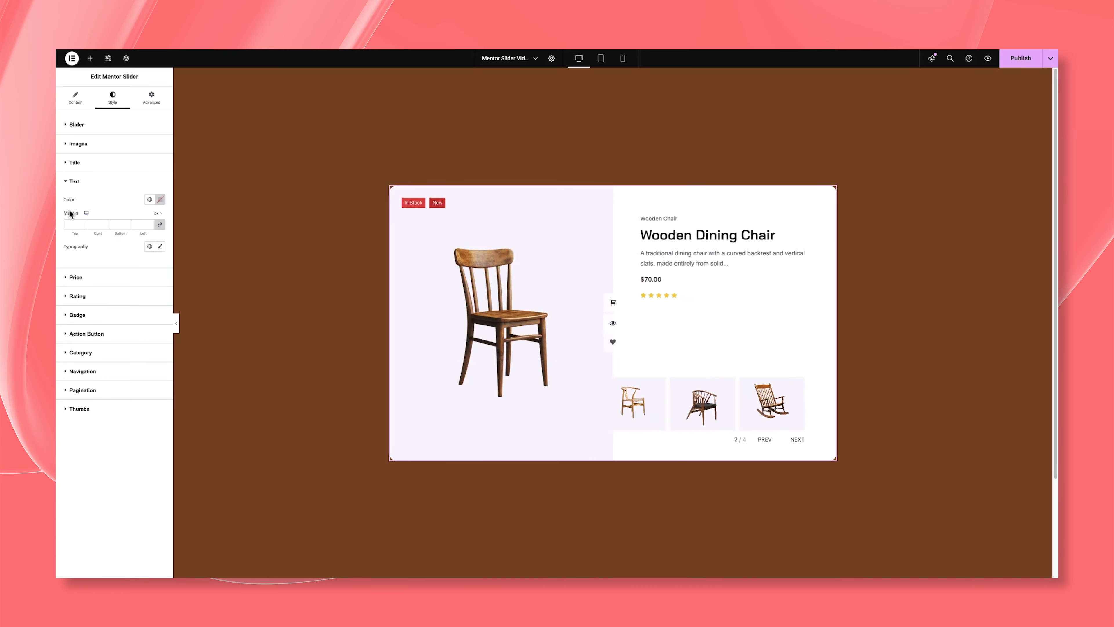
left_click(160, 200)
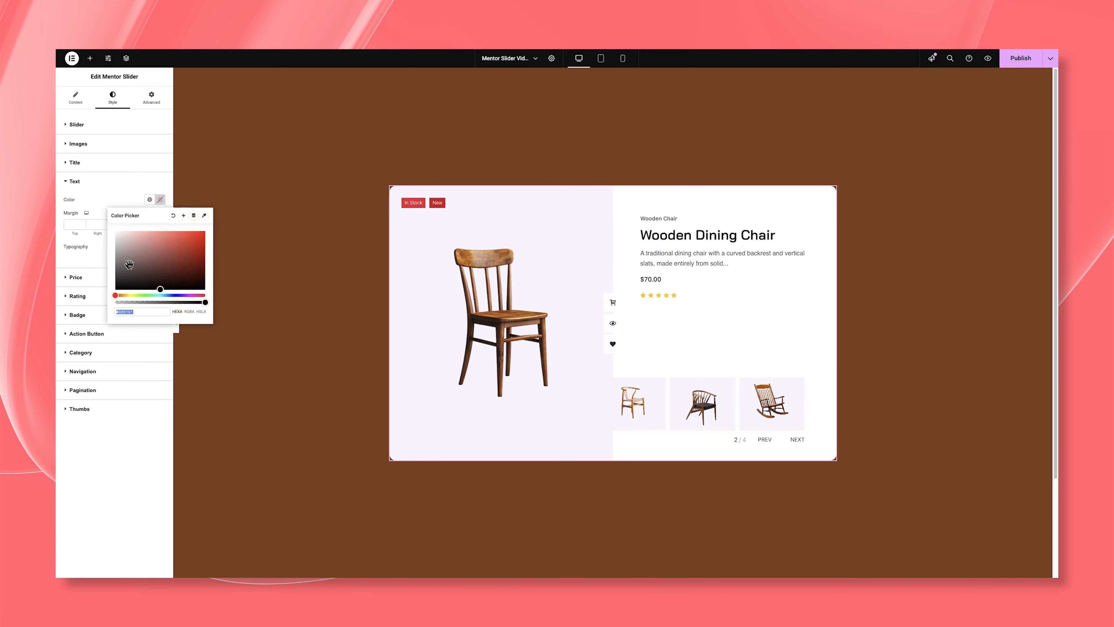
left_click_drag(130, 261, 115, 253)
left_click(123, 200)
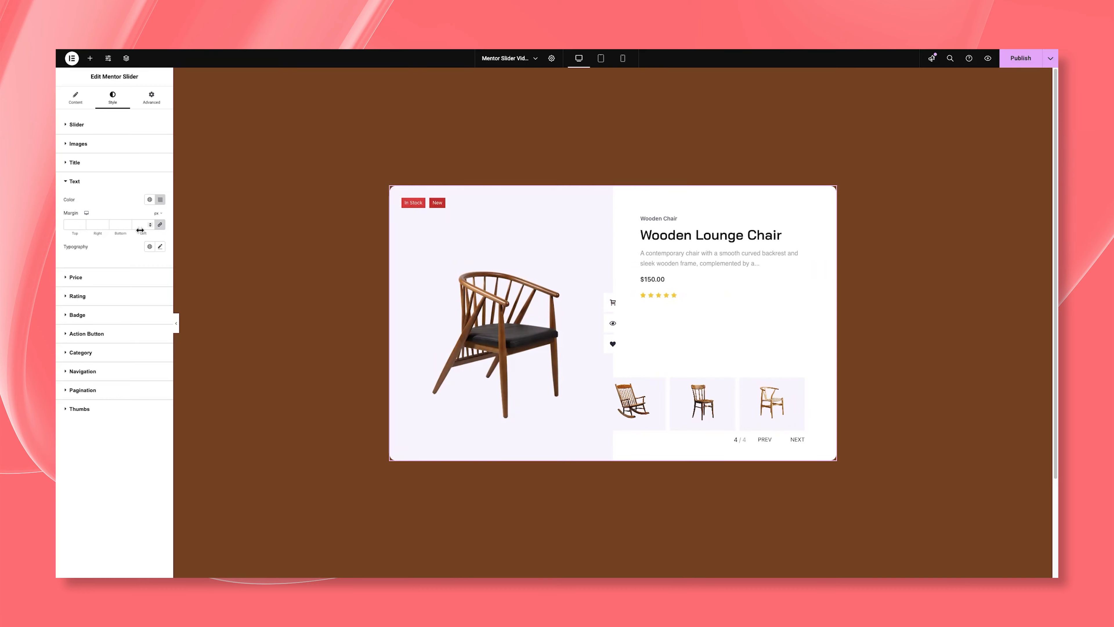
Step: Set the product description's typography to Libre Franklin, 18 px, weight 400 (Normal)
left_click(161, 249)
left_click(138, 283)
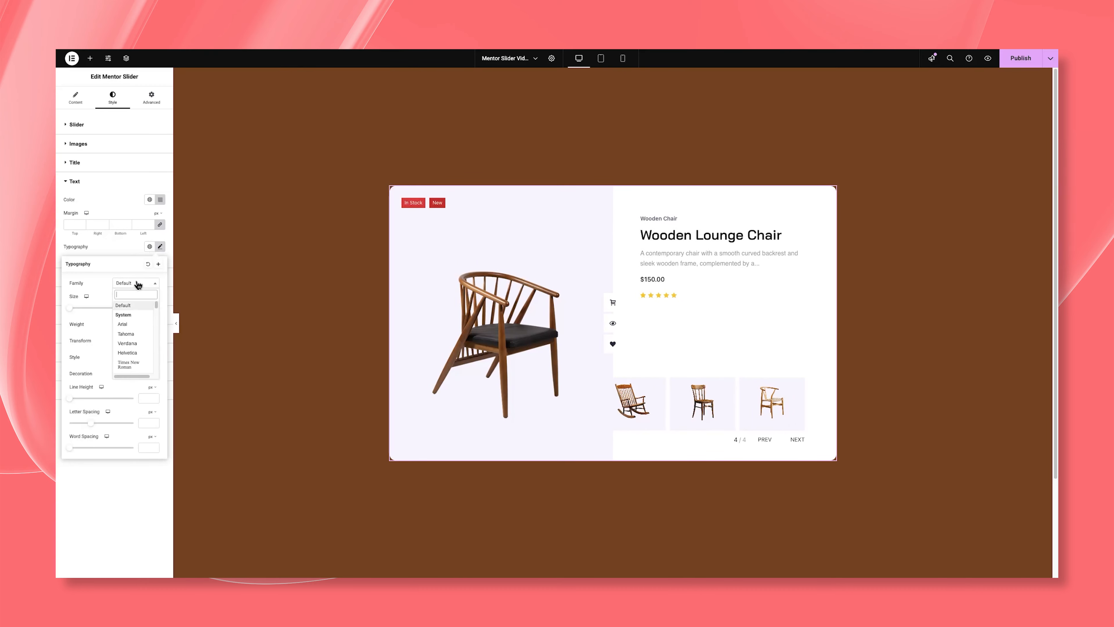
type("libre fra")
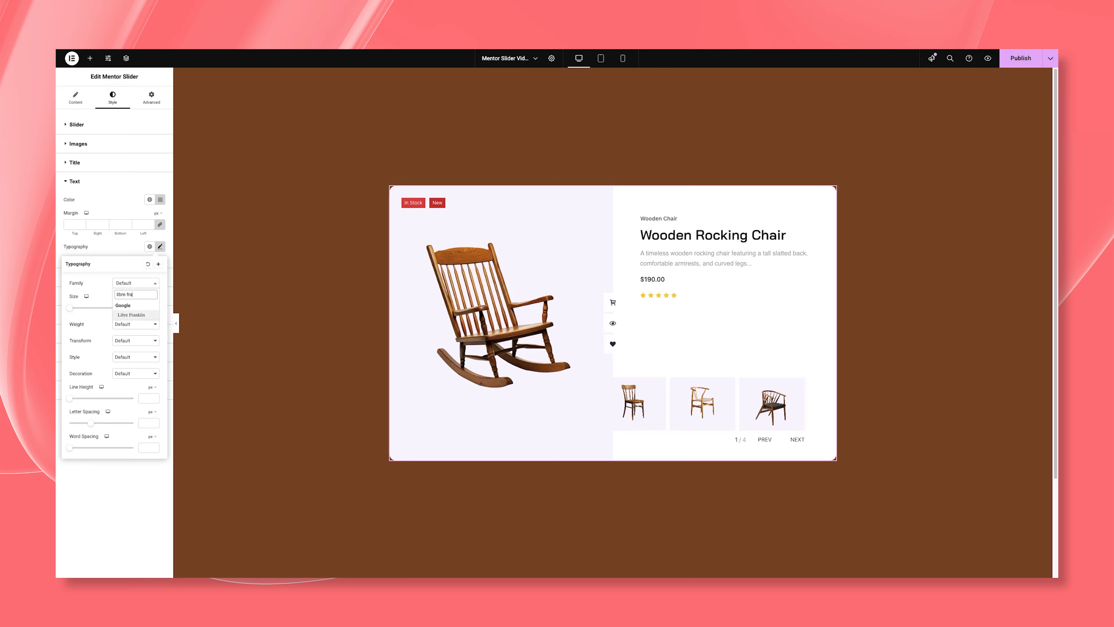
key("Return")
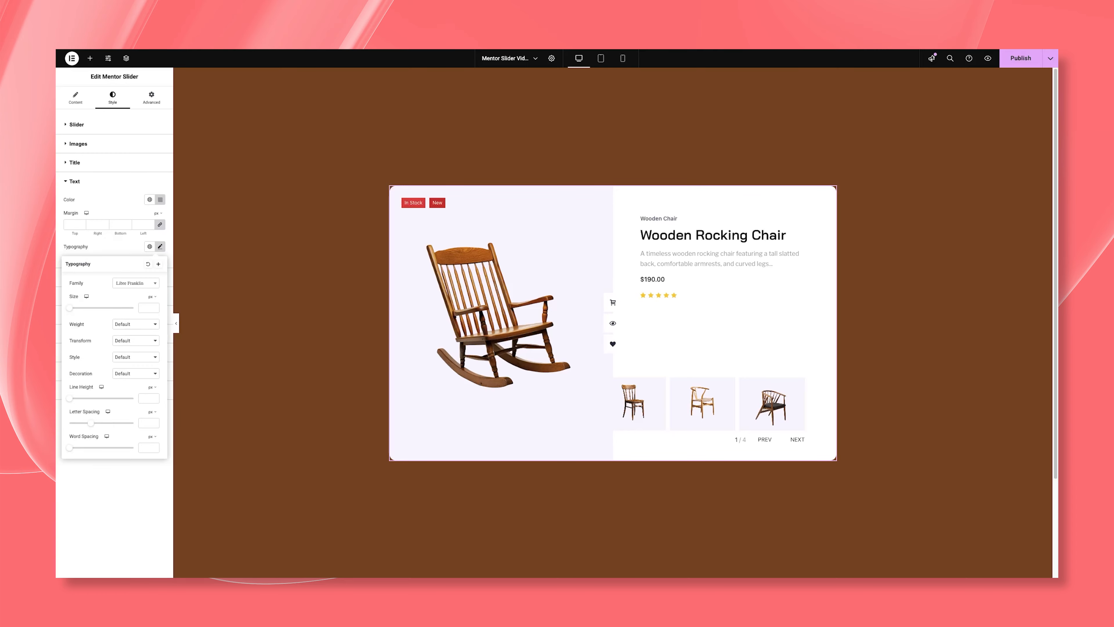
left_click(144, 308)
type("18")
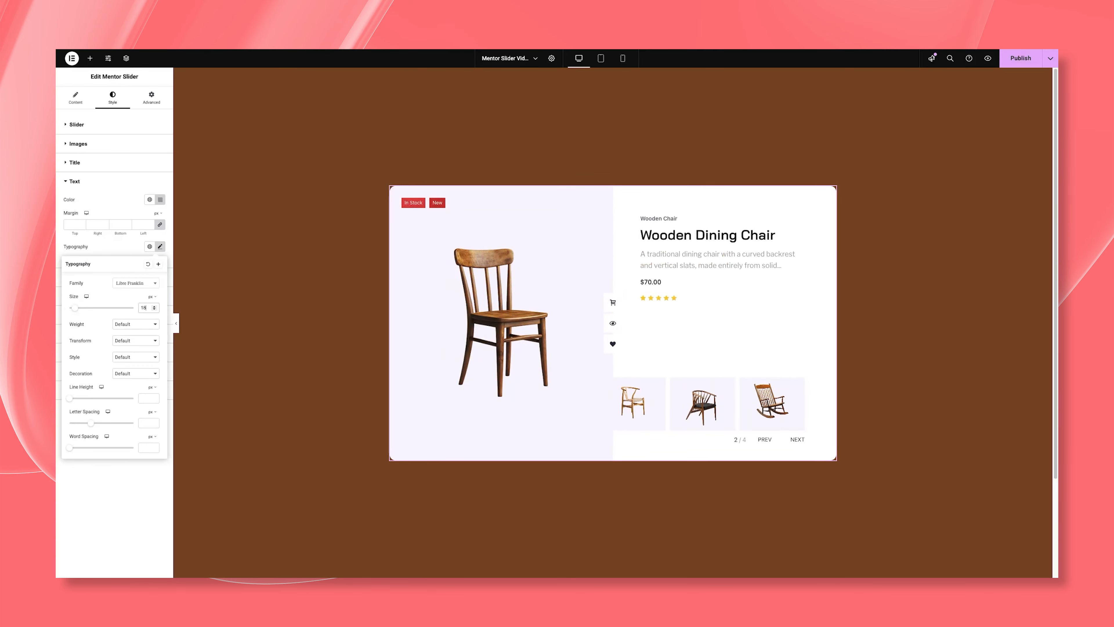
left_click(135, 324)
left_click(137, 316)
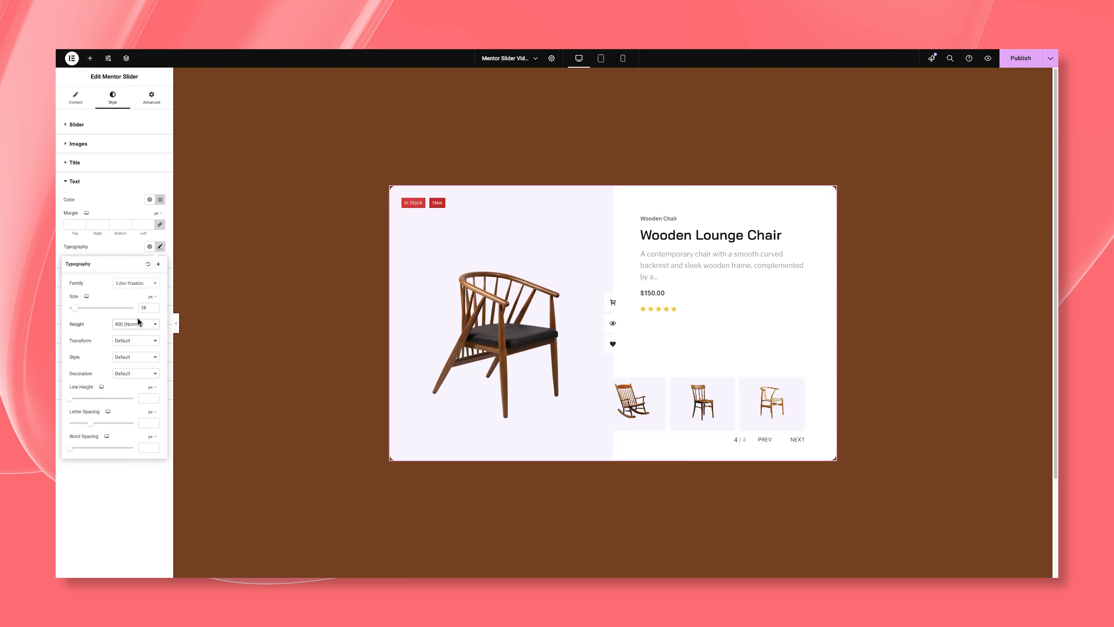
left_click(129, 248)
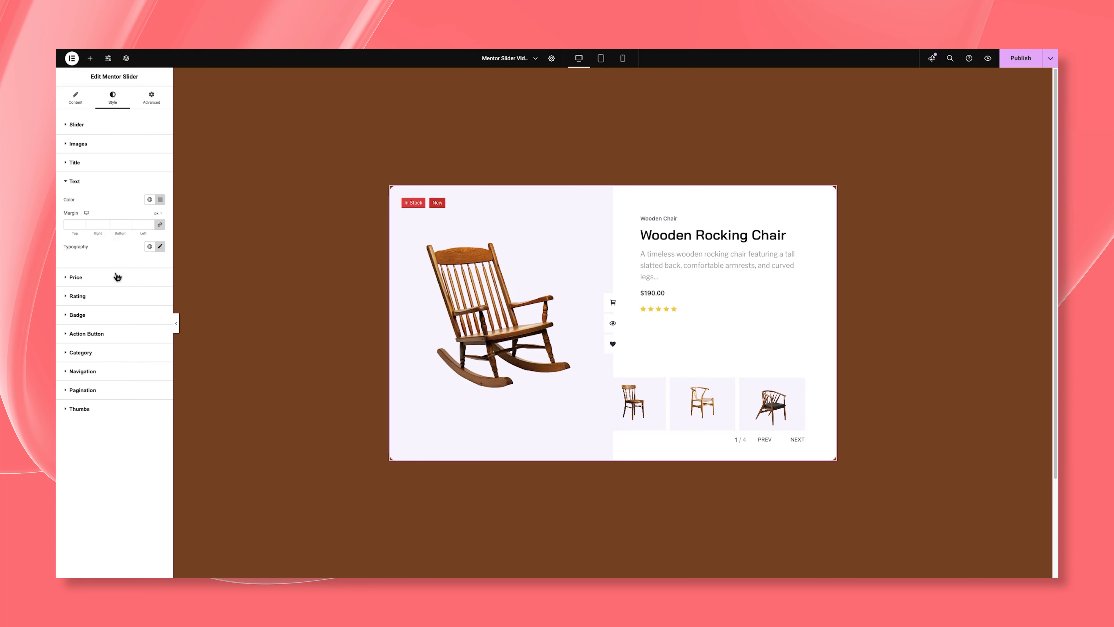
Step: Set the product price's sale color to green
left_click(77, 278)
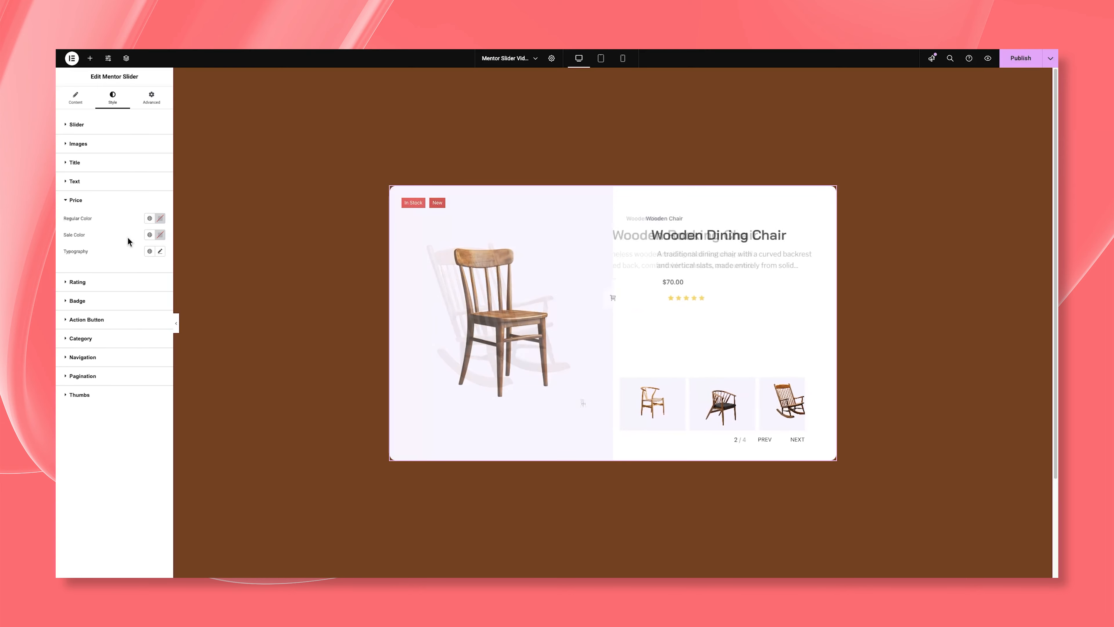
left_click(160, 235)
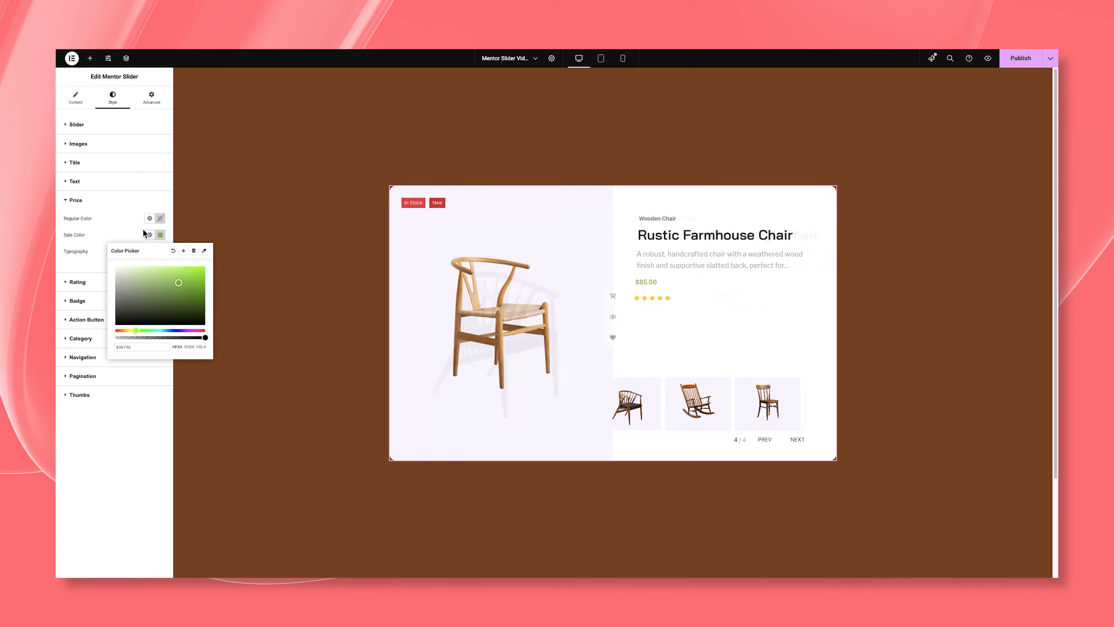
left_click(136, 231)
Step: Set the product price's font family to Bai Jamjuree and its size to 30 px
left_click(161, 251)
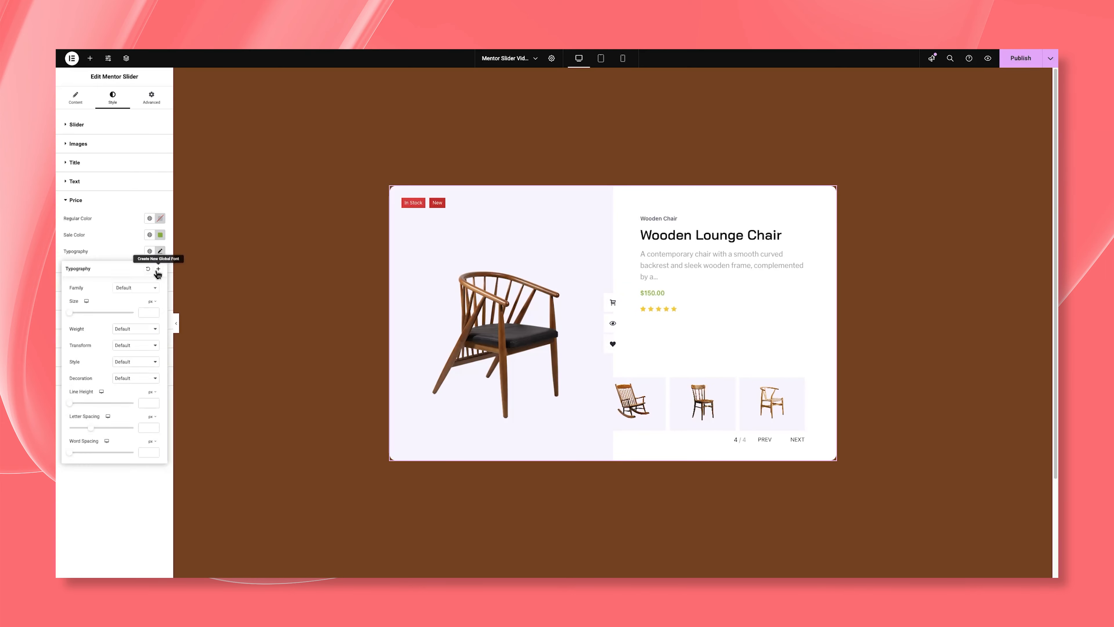
left_click(142, 288)
type("bai")
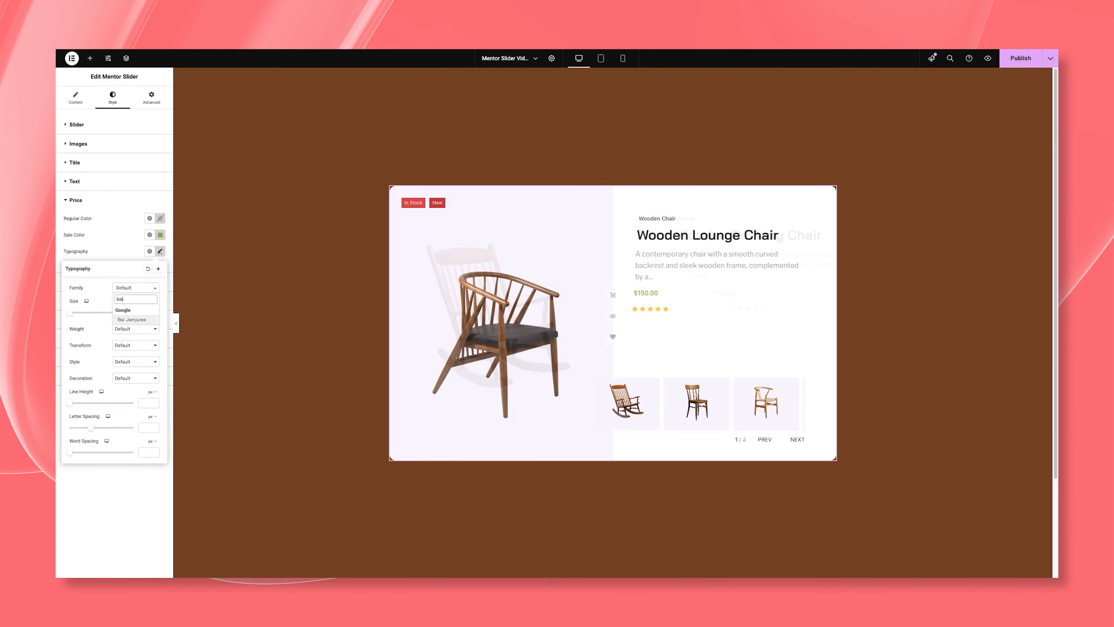
key("Return")
left_click(141, 312)
type("30")
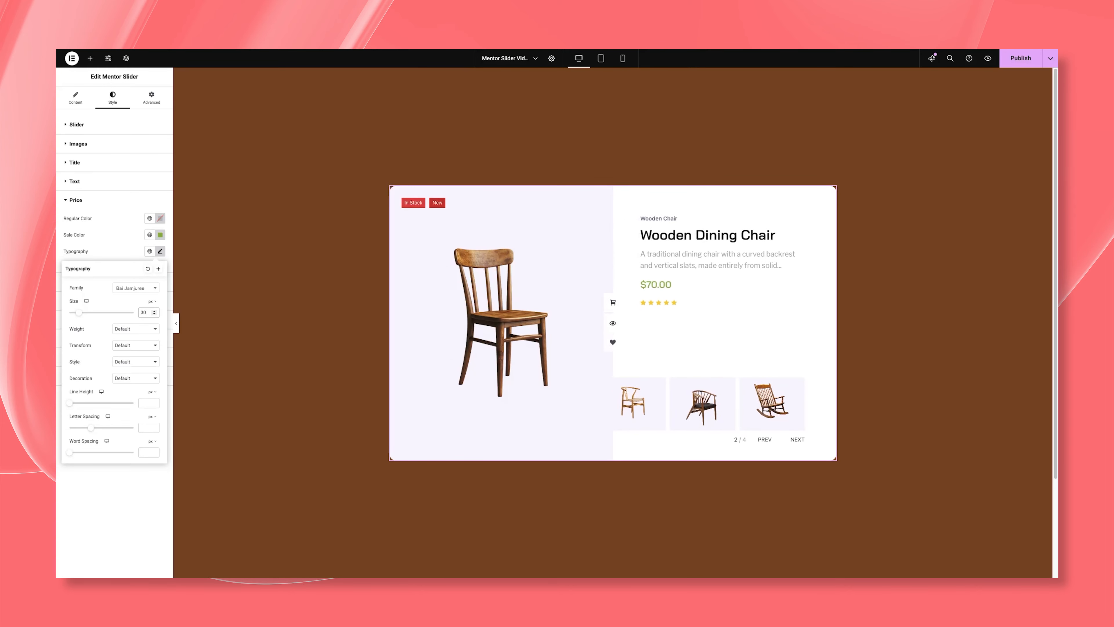
Step: Set the product price's weight to 700 (Bold) and its line height to 1.2 em
left_click(133, 327)
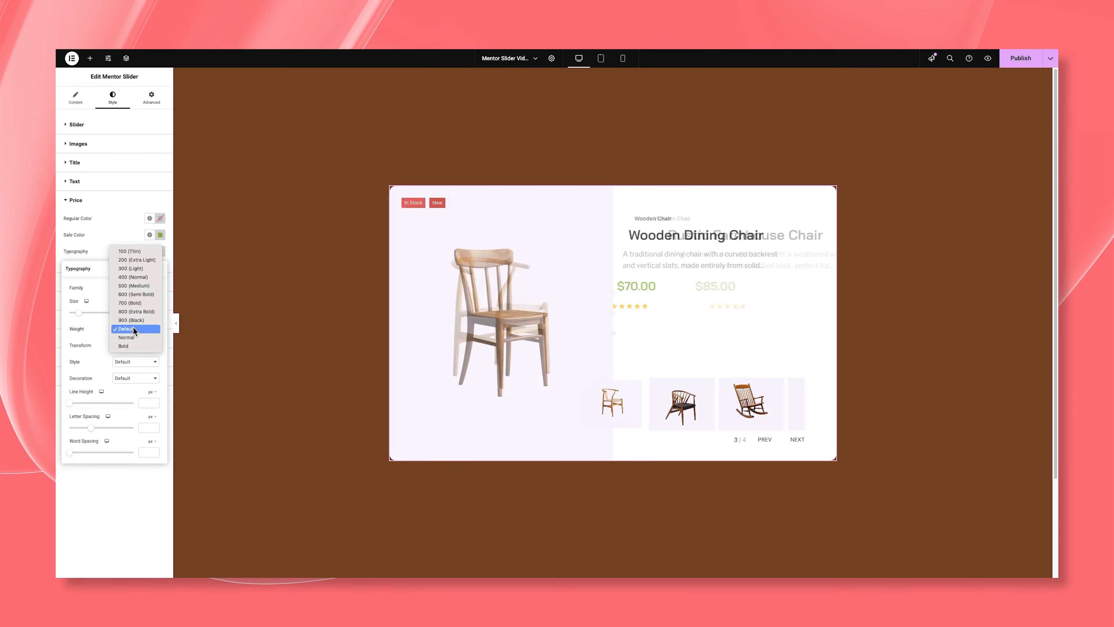
left_click(132, 304)
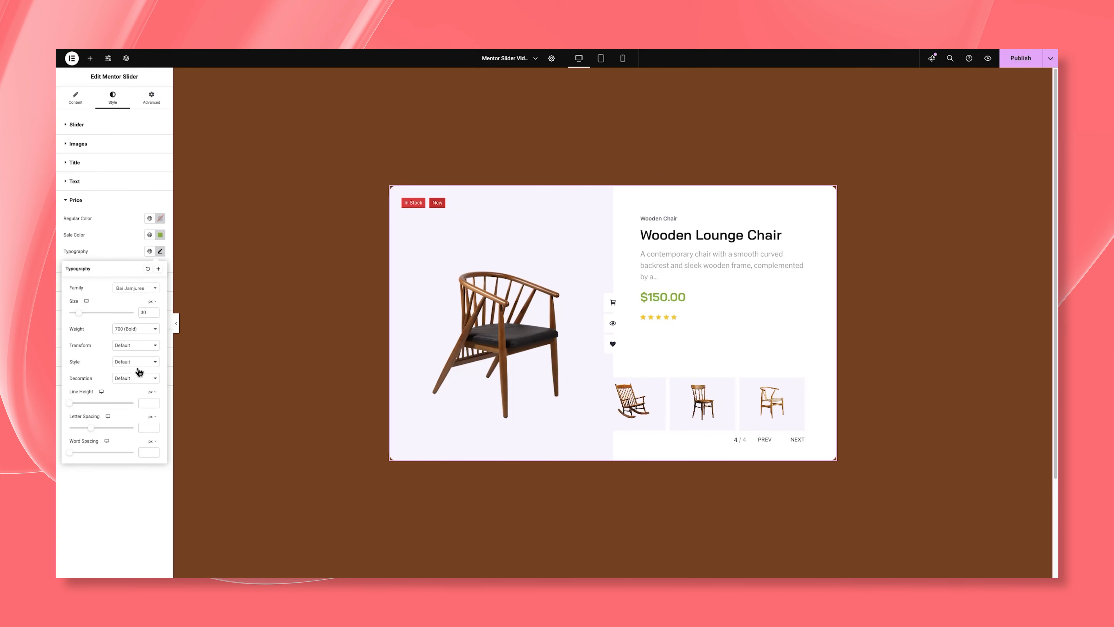
left_click(152, 392)
left_click(152, 400)
left_click(147, 403)
type("1.2")
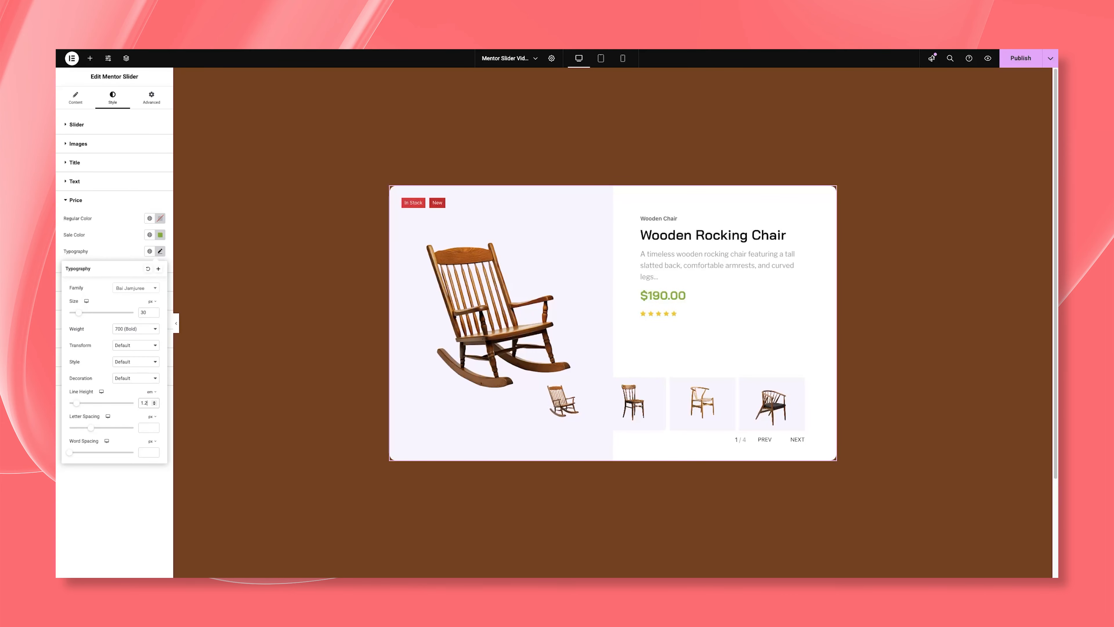
left_click(120, 254)
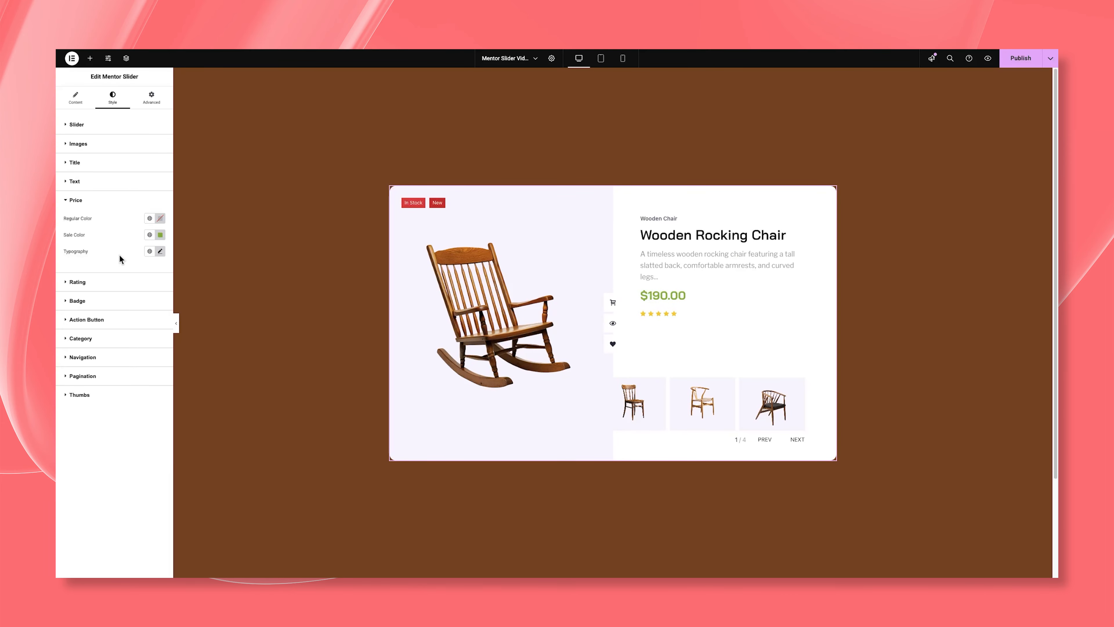
Step: Set the rating stars' regular color to black
left_click(92, 281)
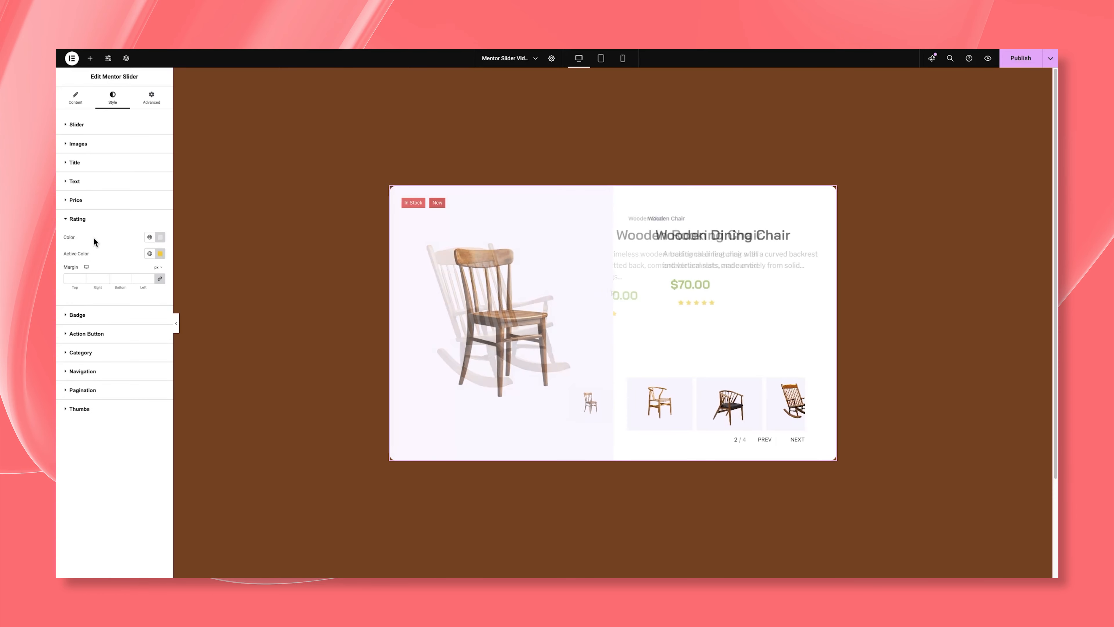
left_click(160, 237)
left_click_drag(115, 307, 105, 320)
left_click(127, 239)
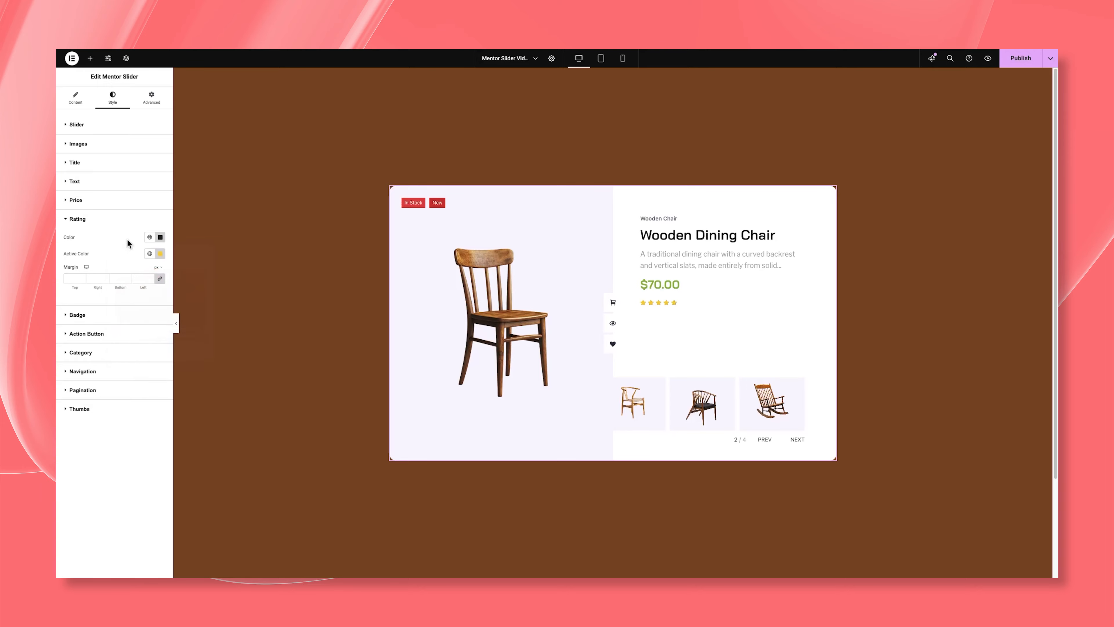
Step: Set the rating stars' active color to a golden yellow
left_click(161, 254)
left_click_drag(201, 286, 197, 284)
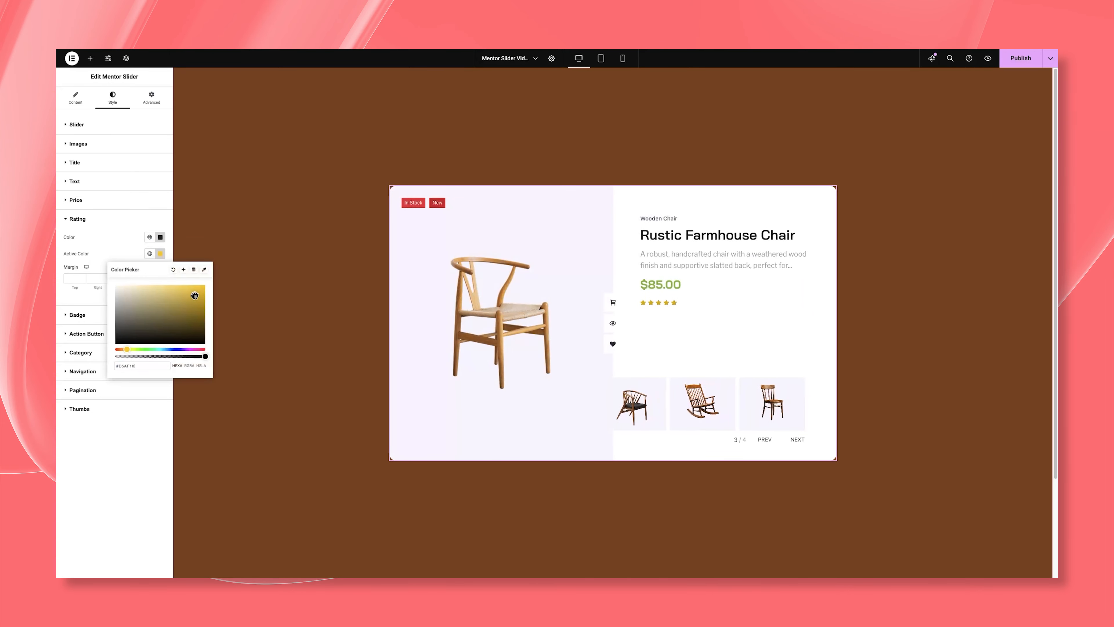
left_click(126, 251)
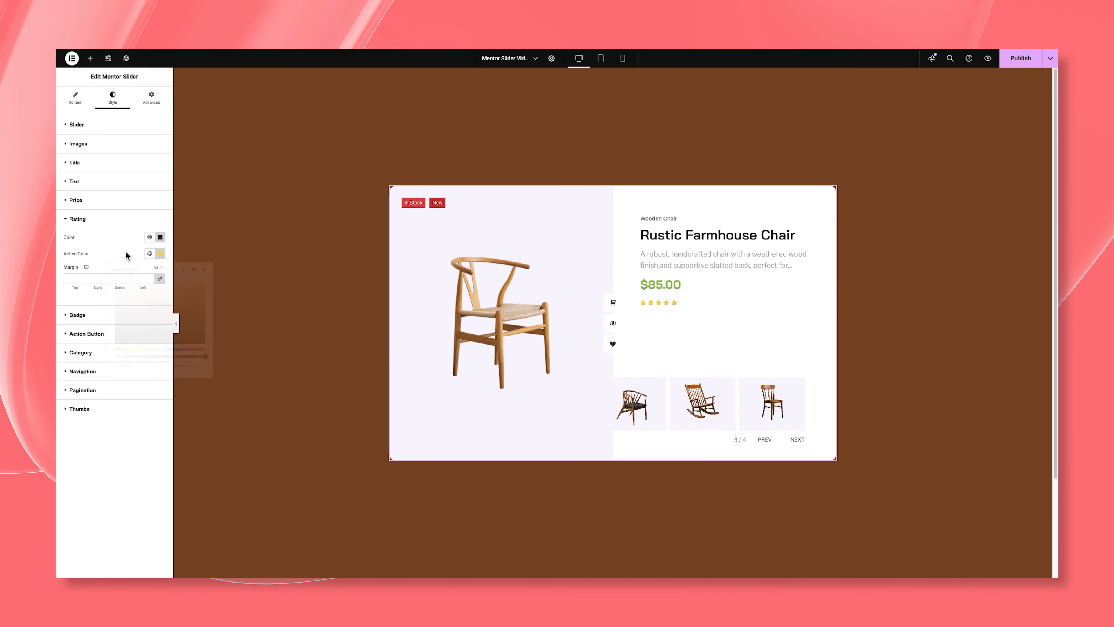
left_click(90, 219)
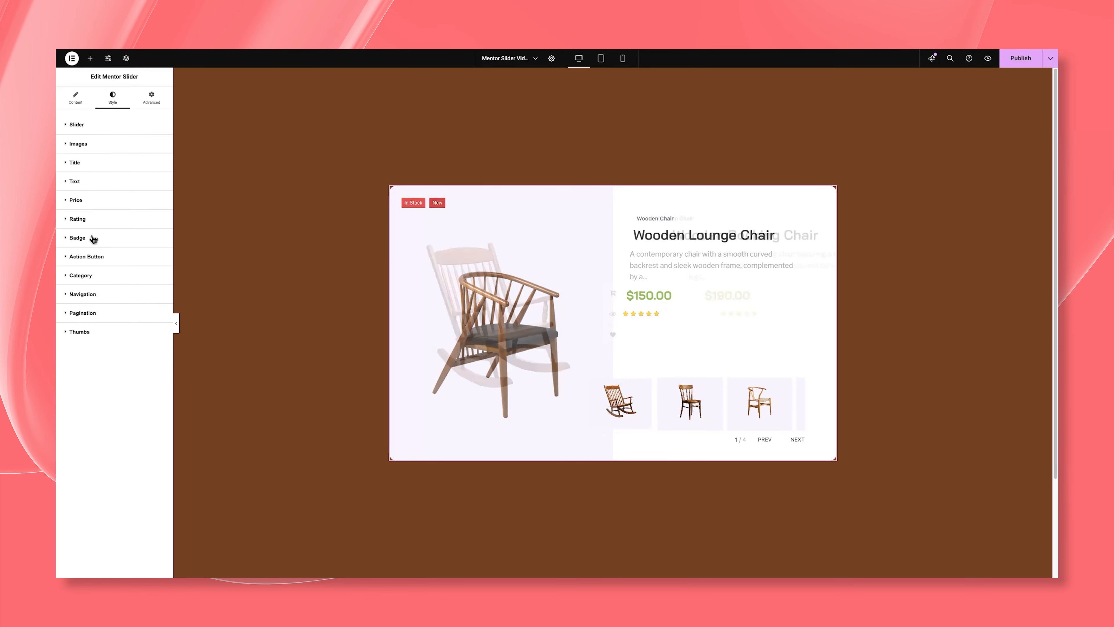
Step: Give the product badges a 5 px border radius on all corners and set the space between them to 15
left_click(94, 238)
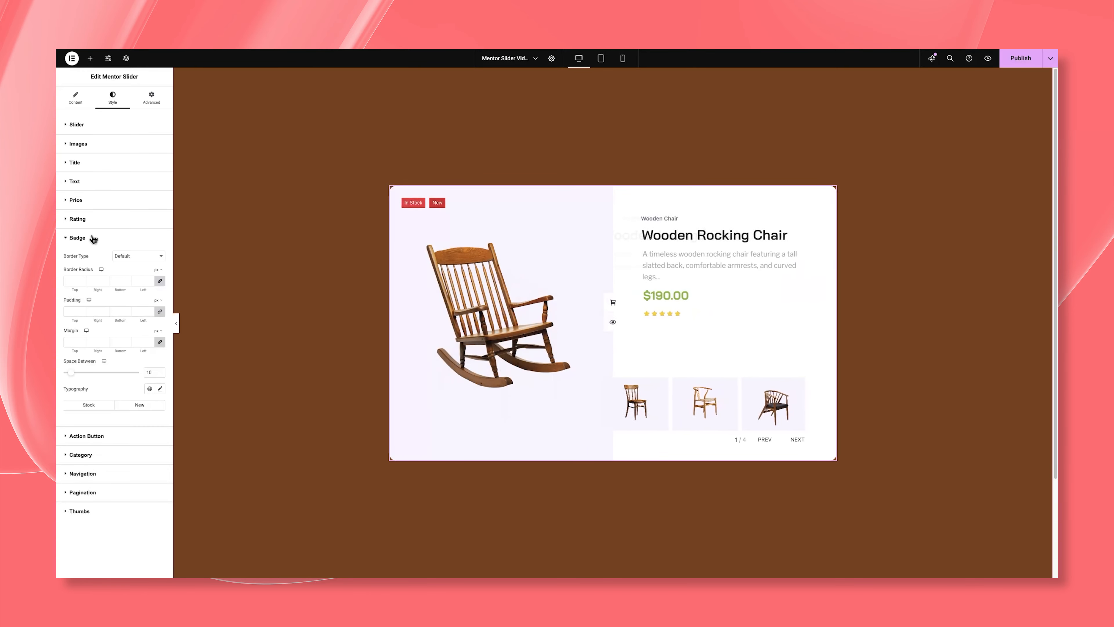
left_click(76, 281)
type("05")
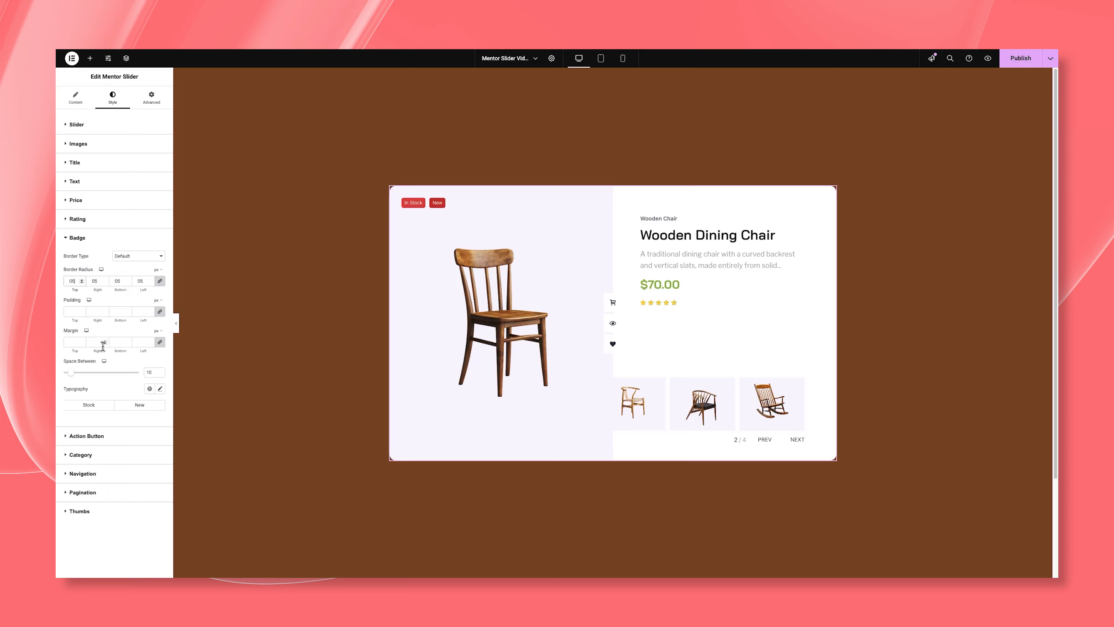
left_click_drag(145, 370, 160, 371)
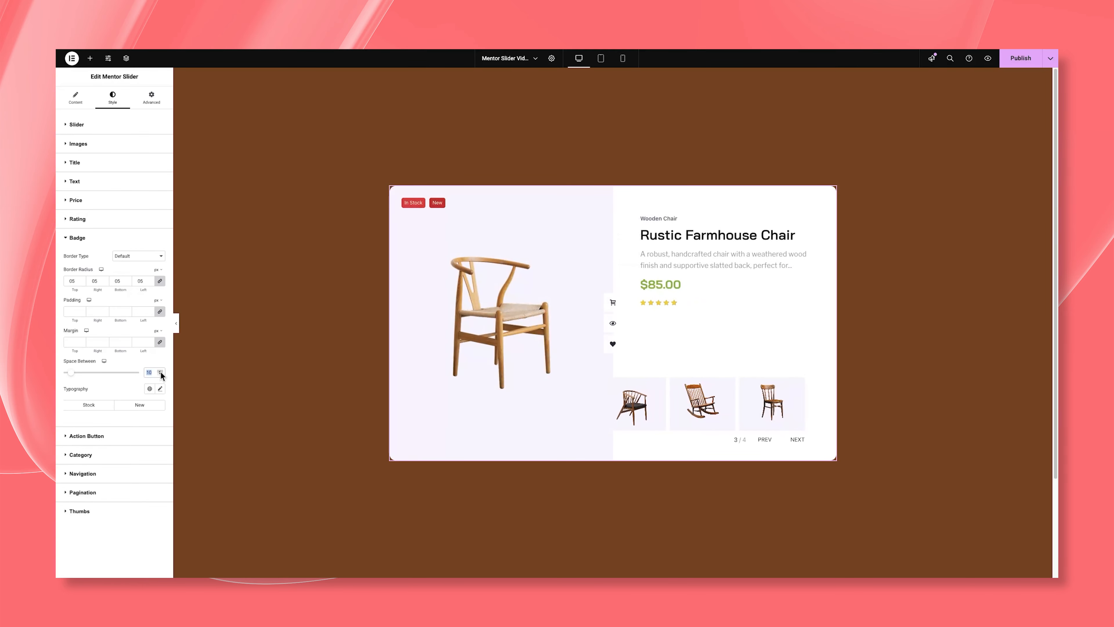
type("15")
Step: Set the product badges' typography to Bai Jamjuree, 12 px, weight 500 (Medium)
left_click(160, 389)
scroll(121, 427, "down", 1)
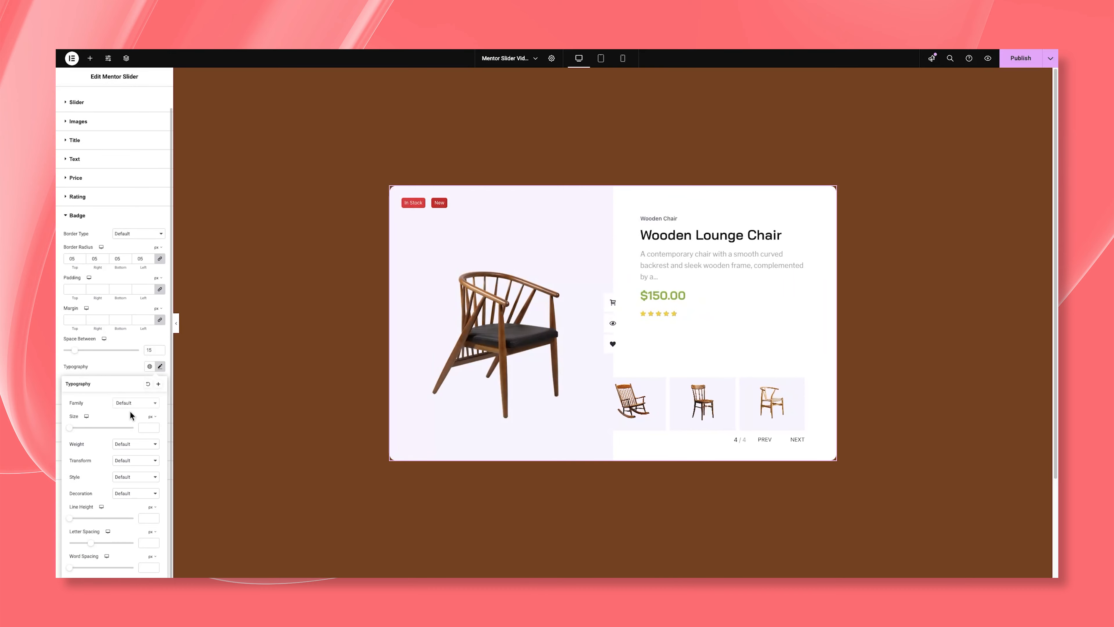
left_click(136, 405)
type("bai")
key("Return")
left_click(139, 428)
type("12")
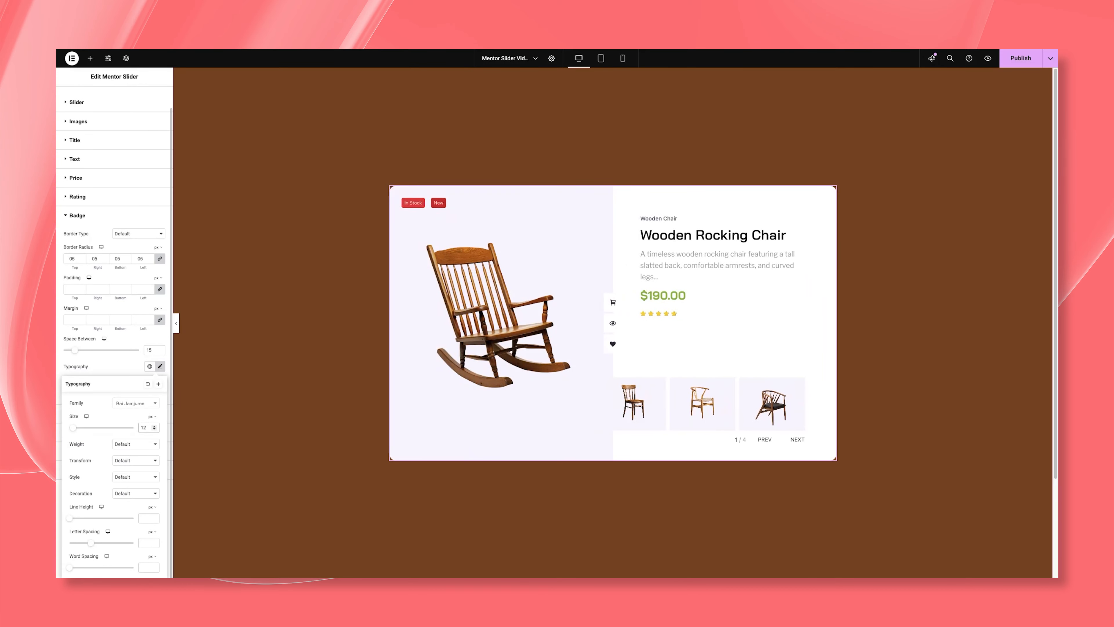
left_click(125, 444)
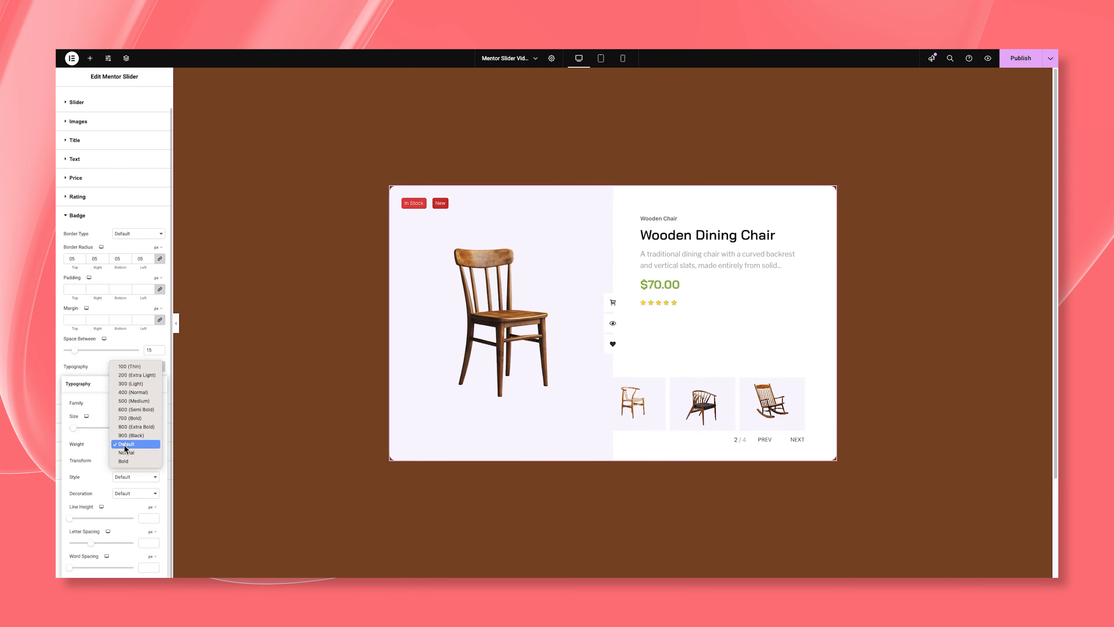
left_click(131, 399)
left_click(119, 365)
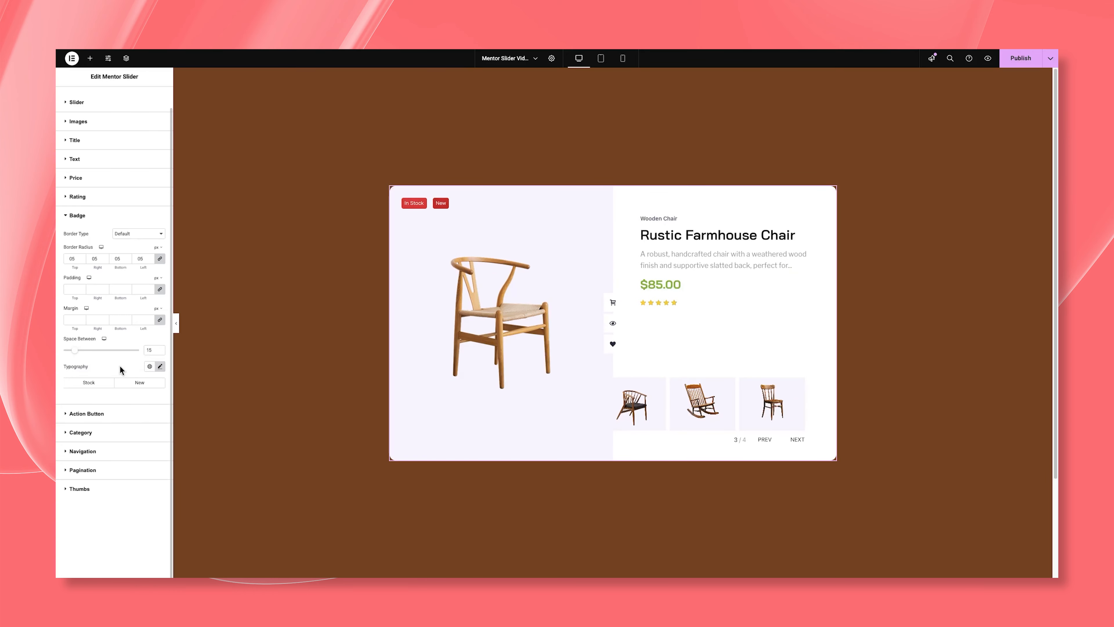
Step: Give the Stock badge a classic light purple background and white text
left_click(89, 383)
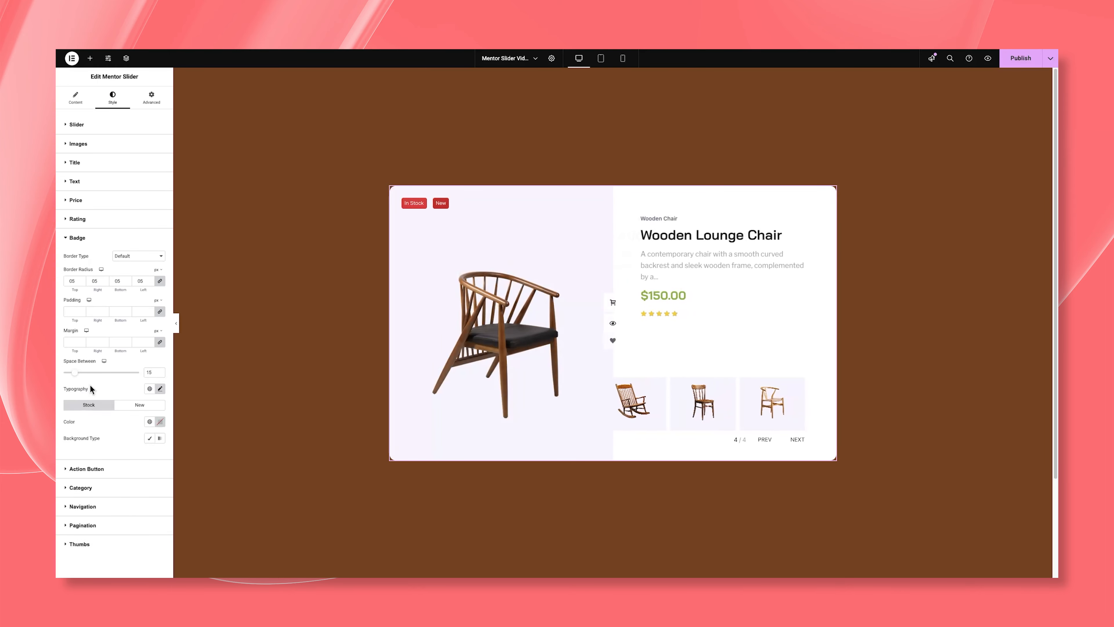
left_click(150, 438)
left_click(160, 457)
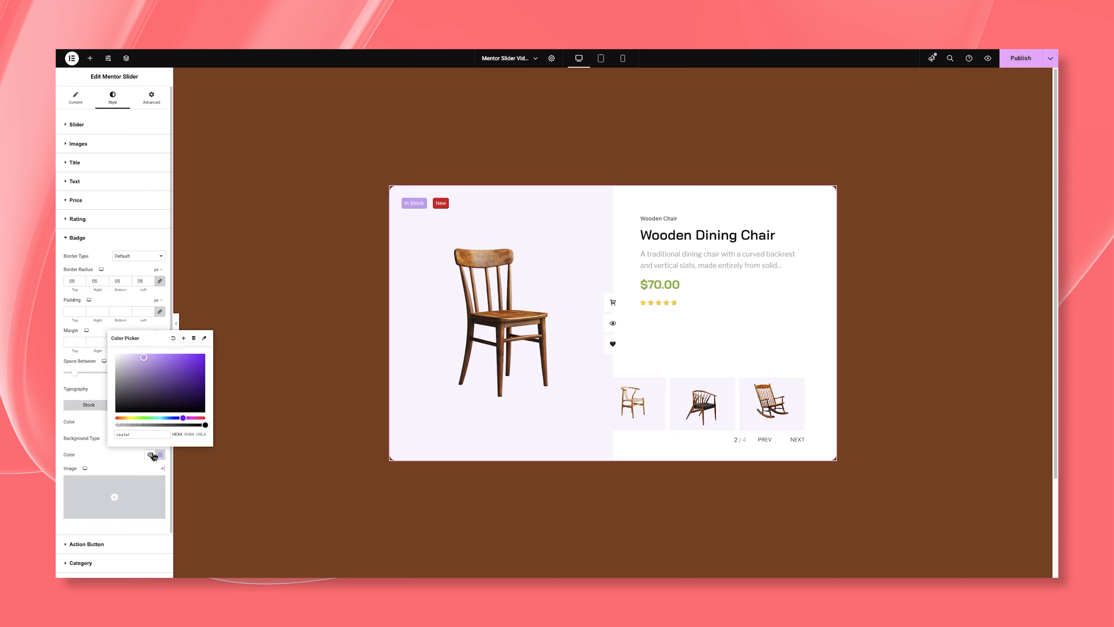
left_click(114, 452)
left_click(161, 422)
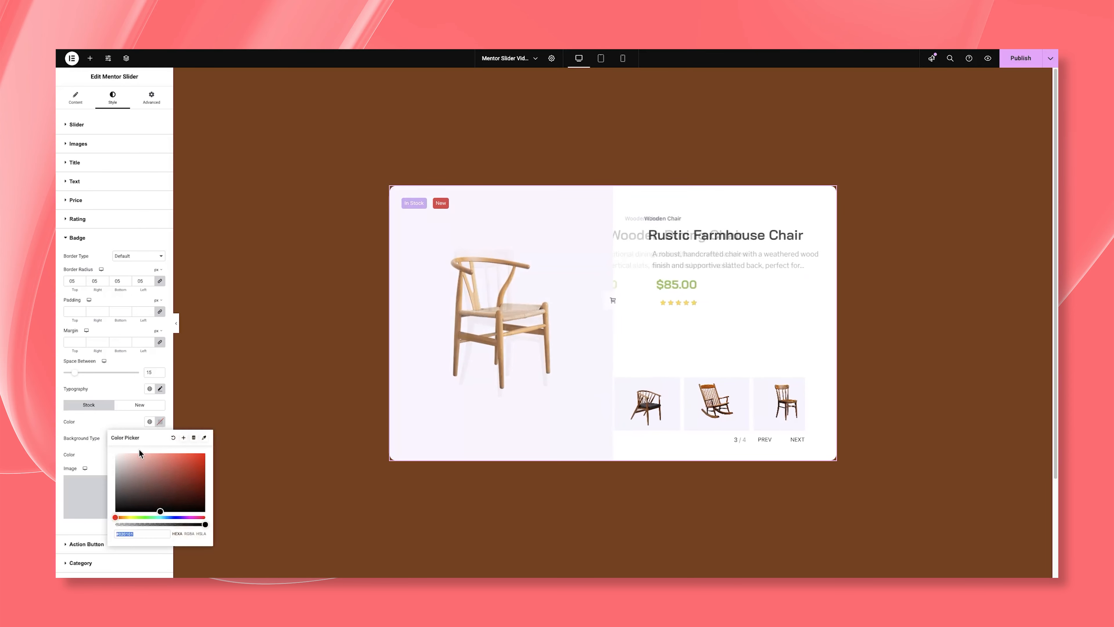
left_click(113, 453)
Step: Give the New badge white text and a classic green background with color #83B736
left_click(140, 404)
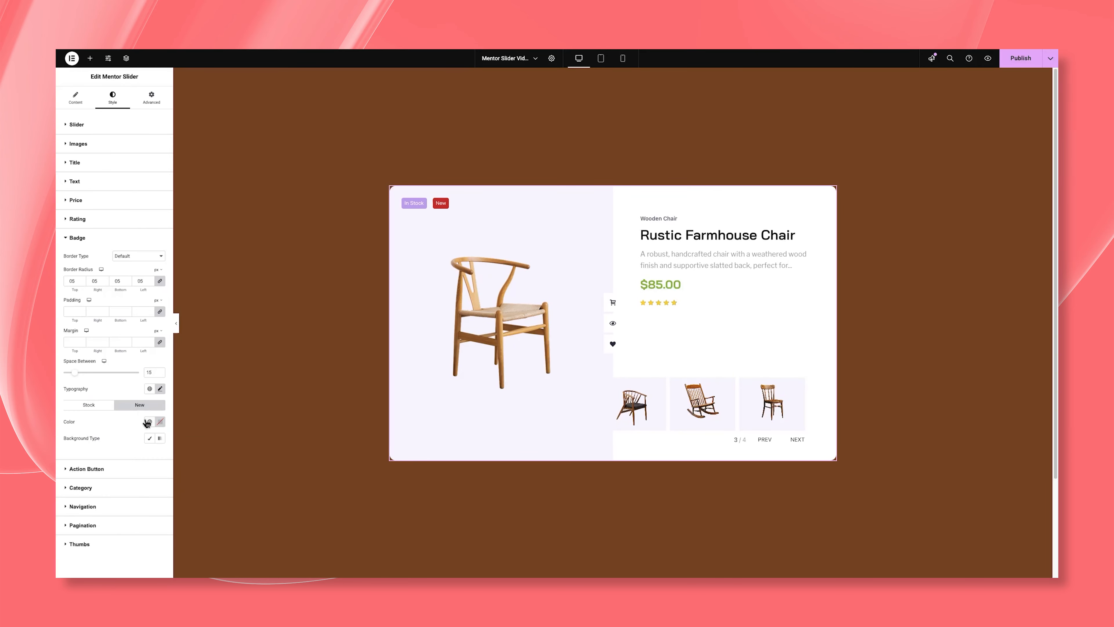
left_click(160, 421)
left_click(115, 453)
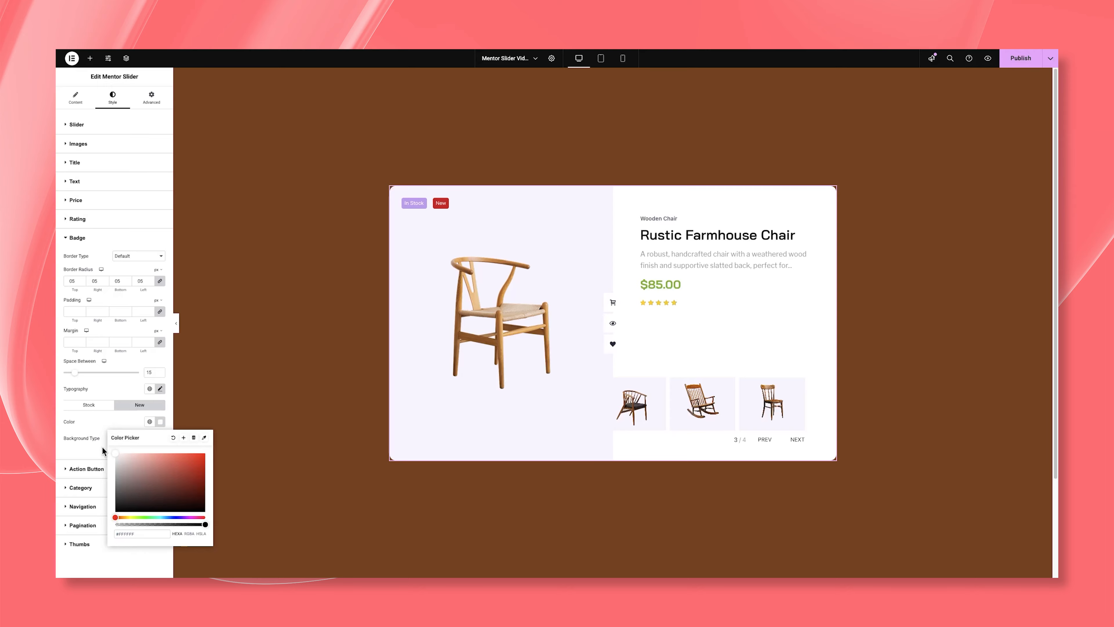
left_click(104, 424)
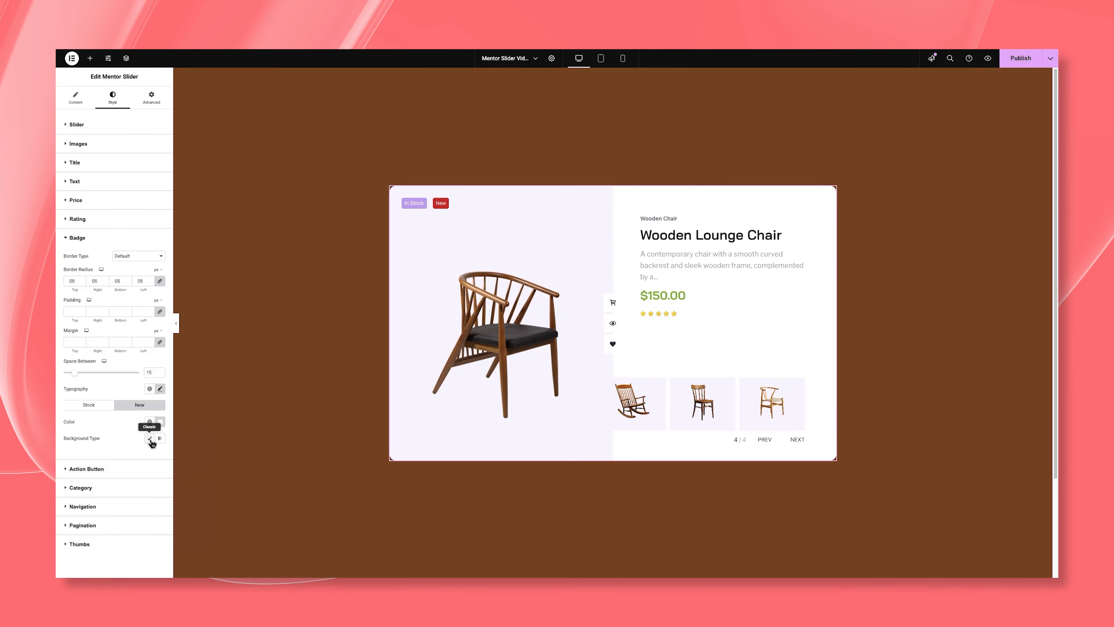
left_click(150, 440)
left_click(161, 457)
type("#83B736")
left_click(117, 457)
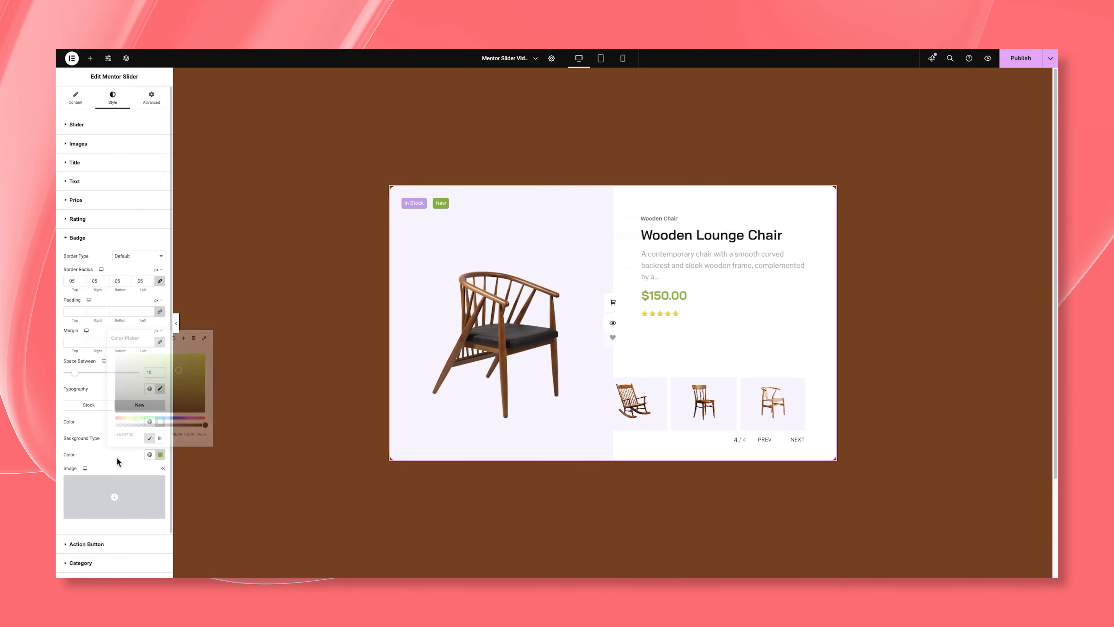
left_click(64, 239)
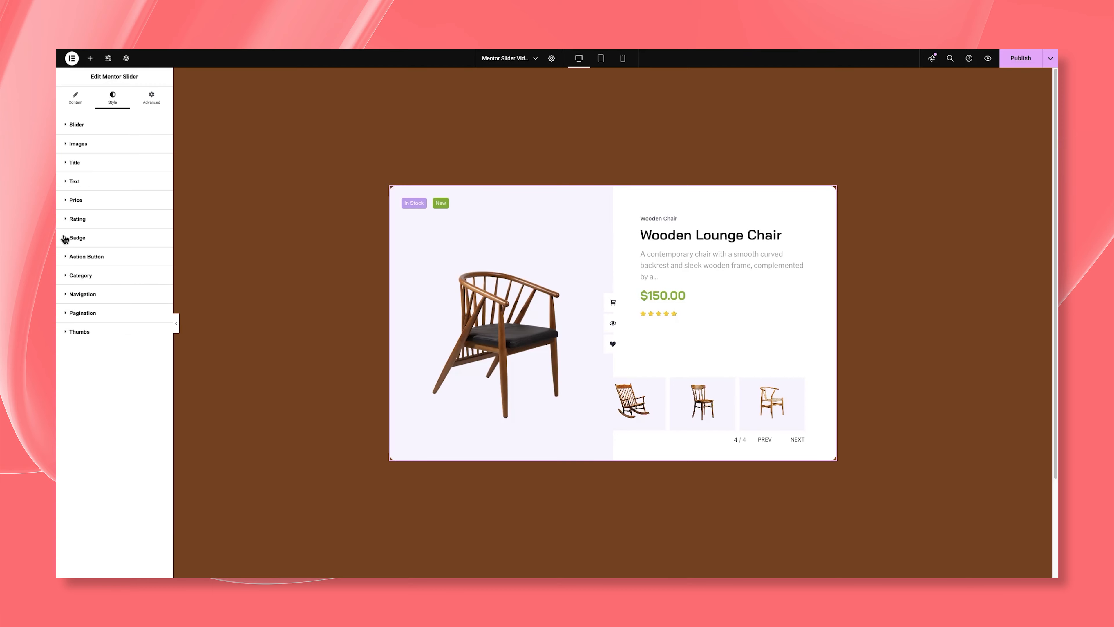
Step: Set the action buttons' normal background to light purple and their icon color to white
left_click(77, 257)
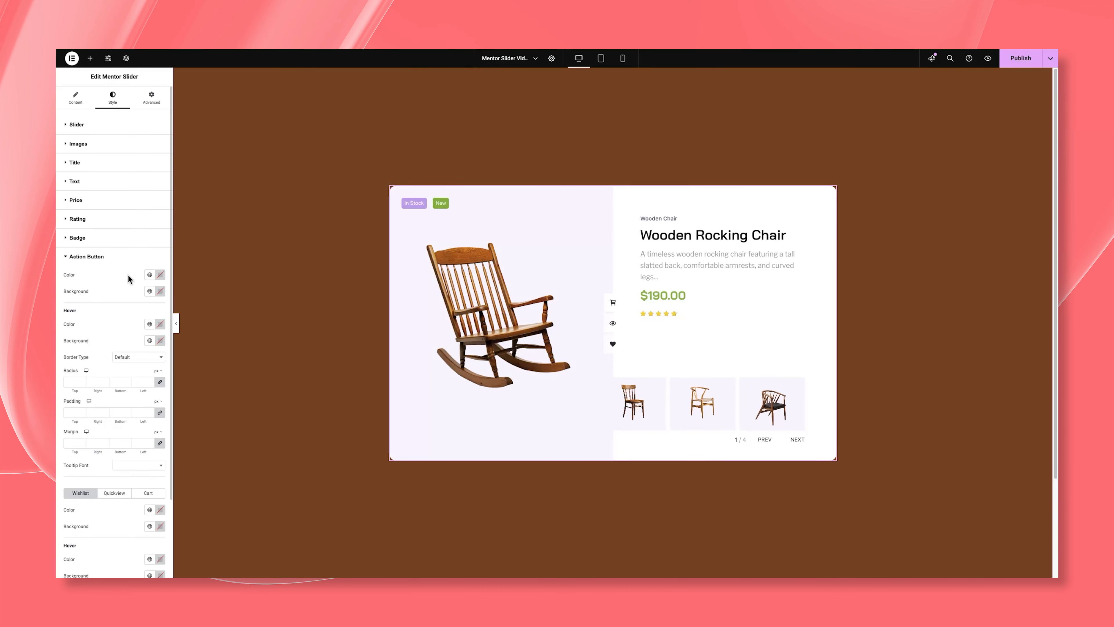
left_click(161, 291)
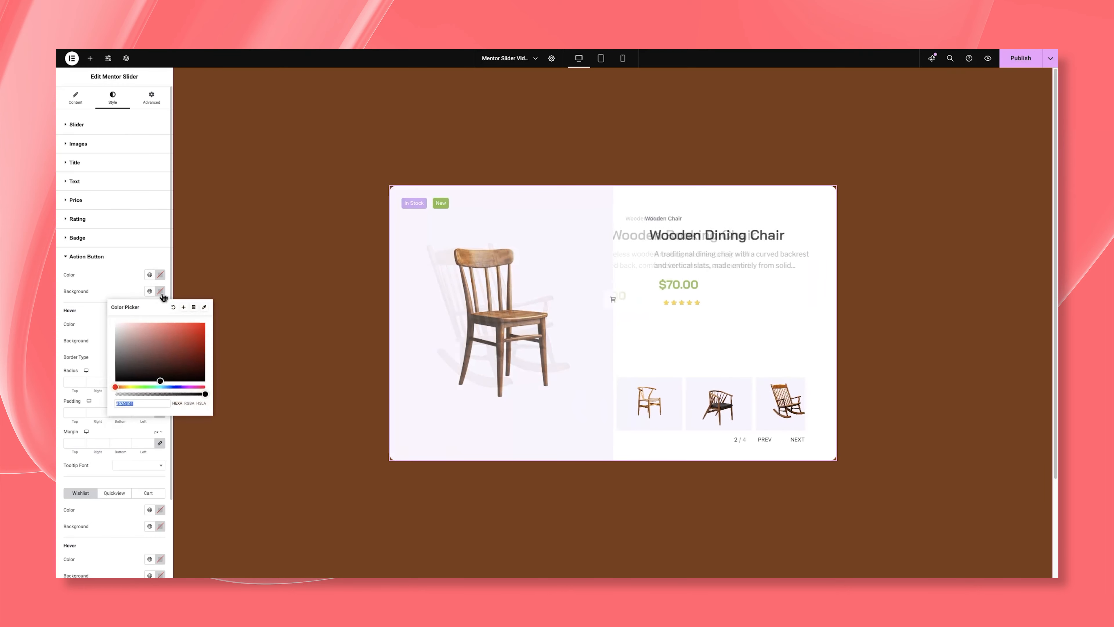
left_click(123, 270)
left_click(159, 274)
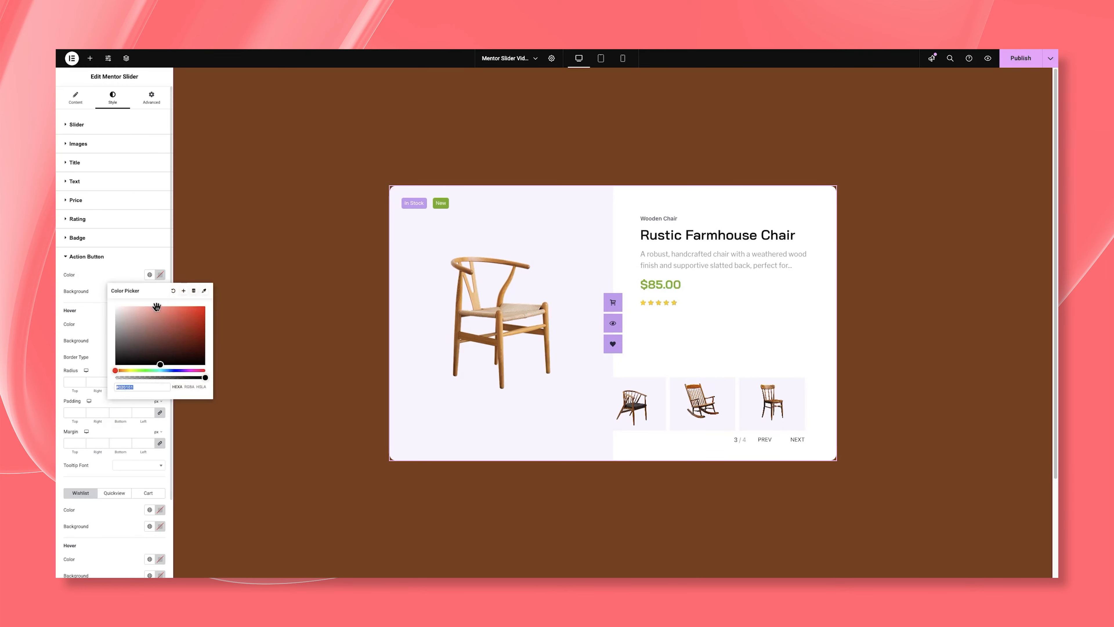
left_click_drag(156, 306, 105, 298)
left_click(114, 275)
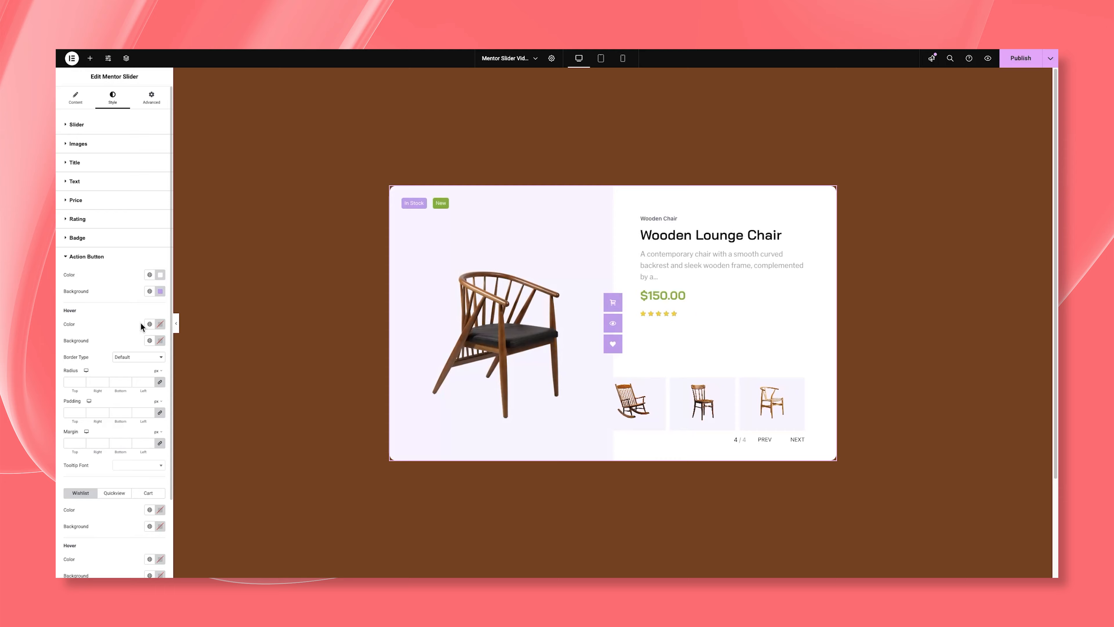
Step: Set the action buttons' hover background to red and their hover icon color to white
left_click(160, 340)
left_click(195, 375)
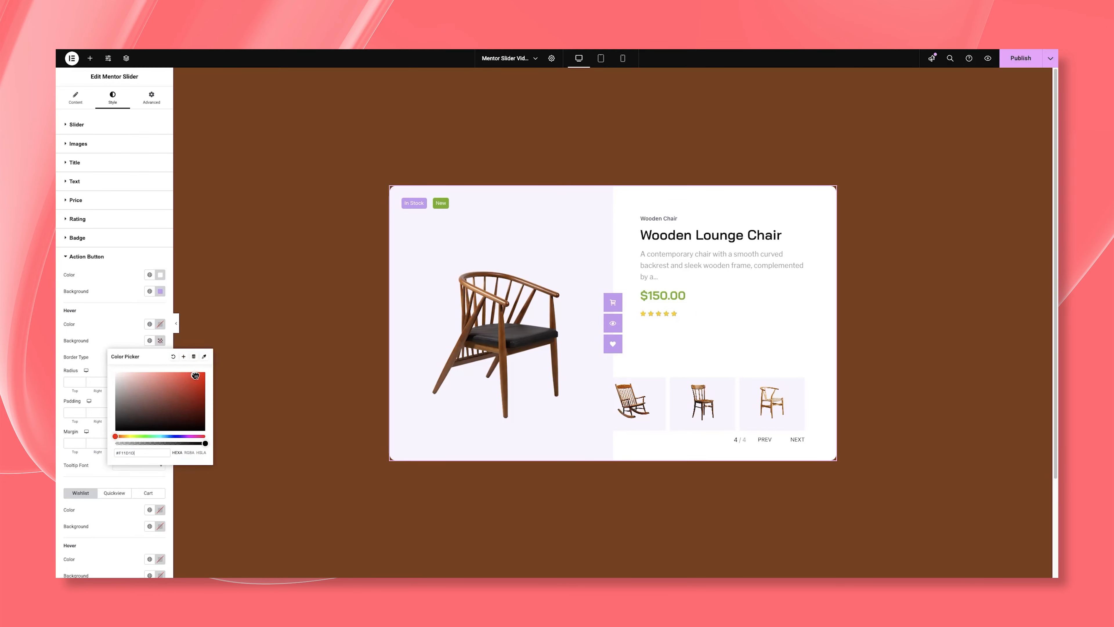
left_click(138, 328)
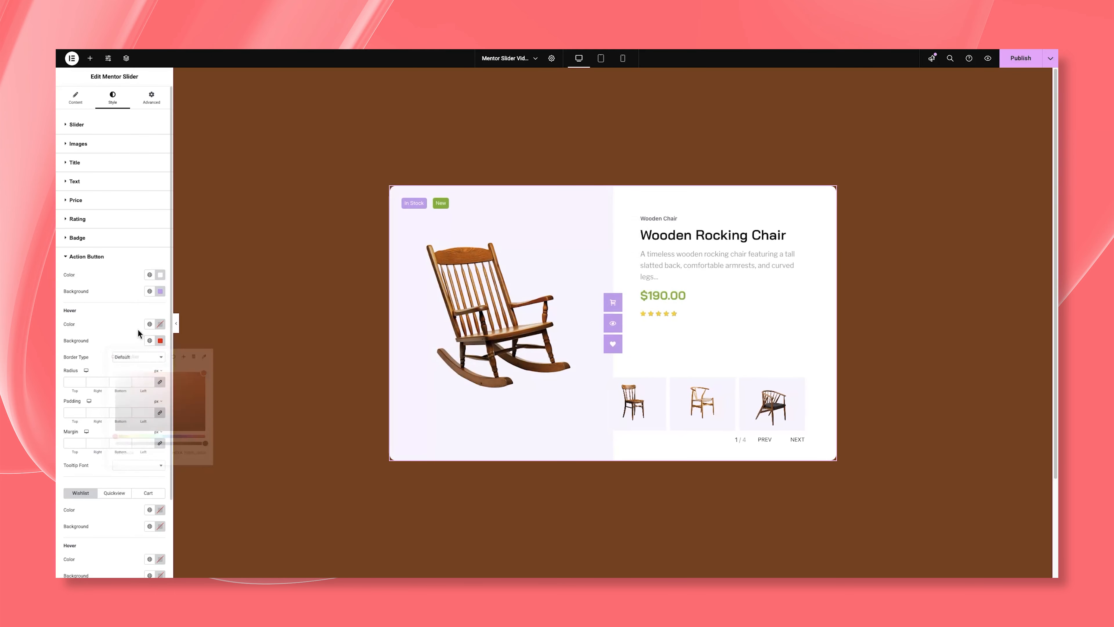
left_click(160, 324)
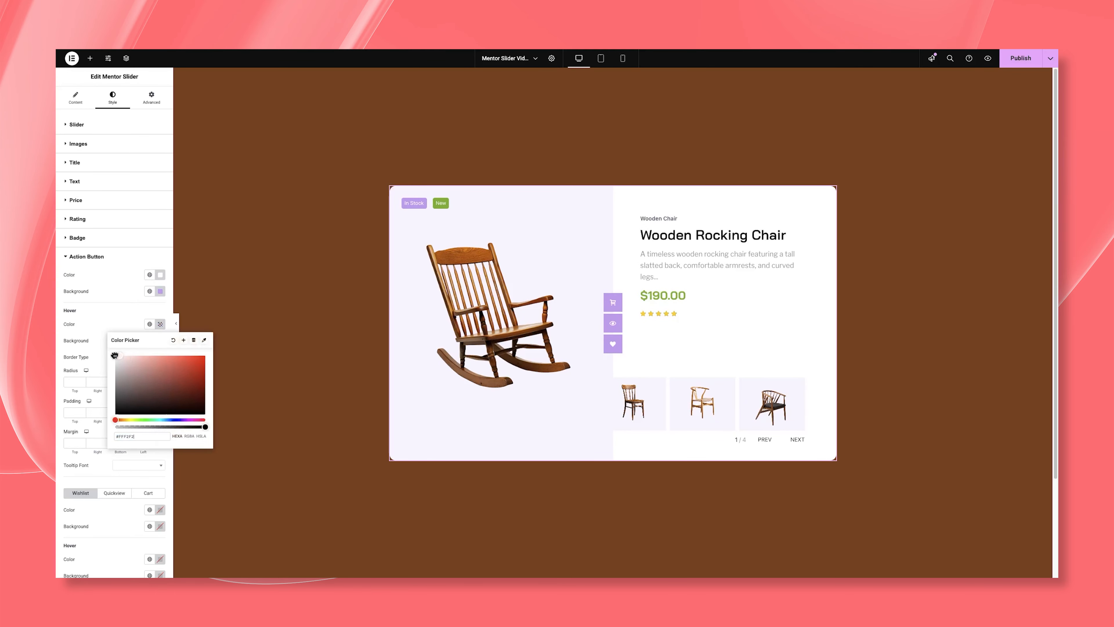
left_click(118, 323)
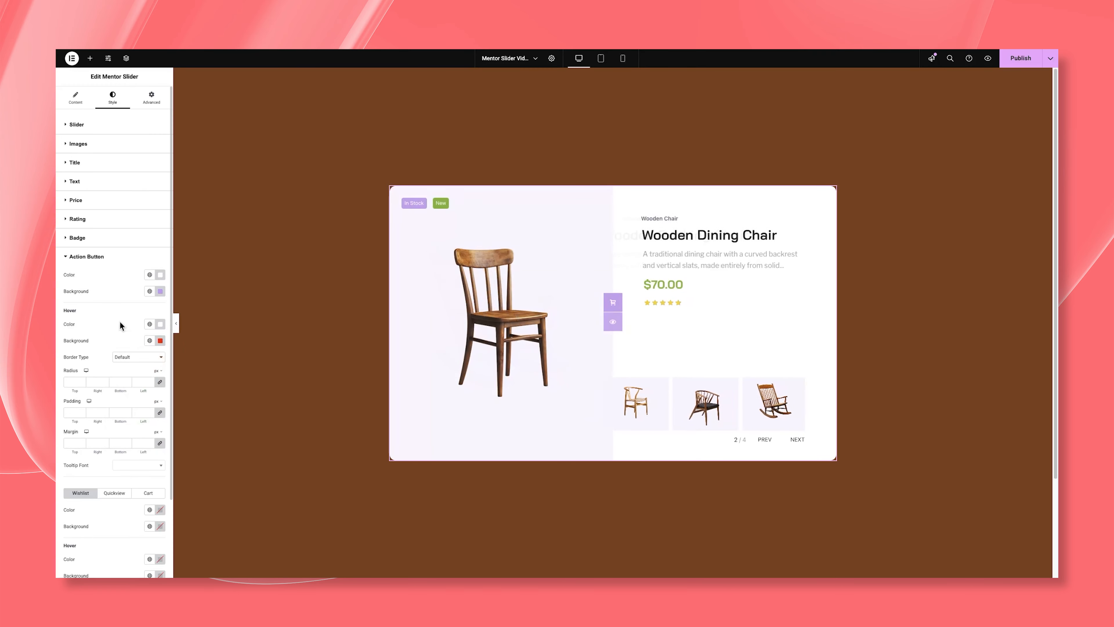
Step: Give the action buttons a radius of 4 px and a padding of 12 px on all sides
left_click(76, 382)
type("4")
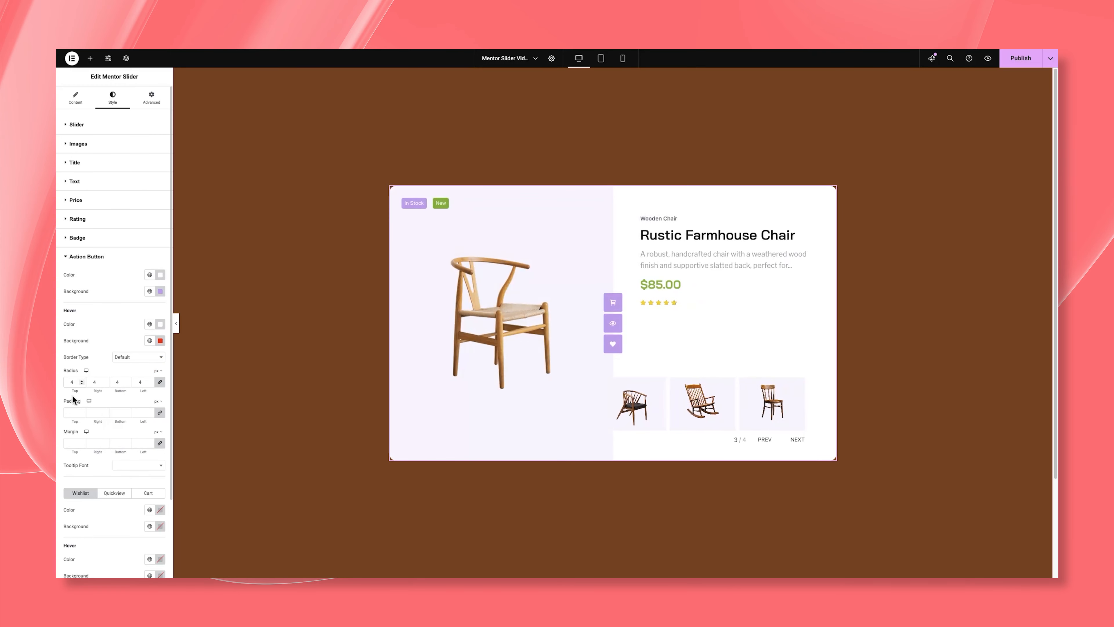
left_click(74, 412)
type("12")
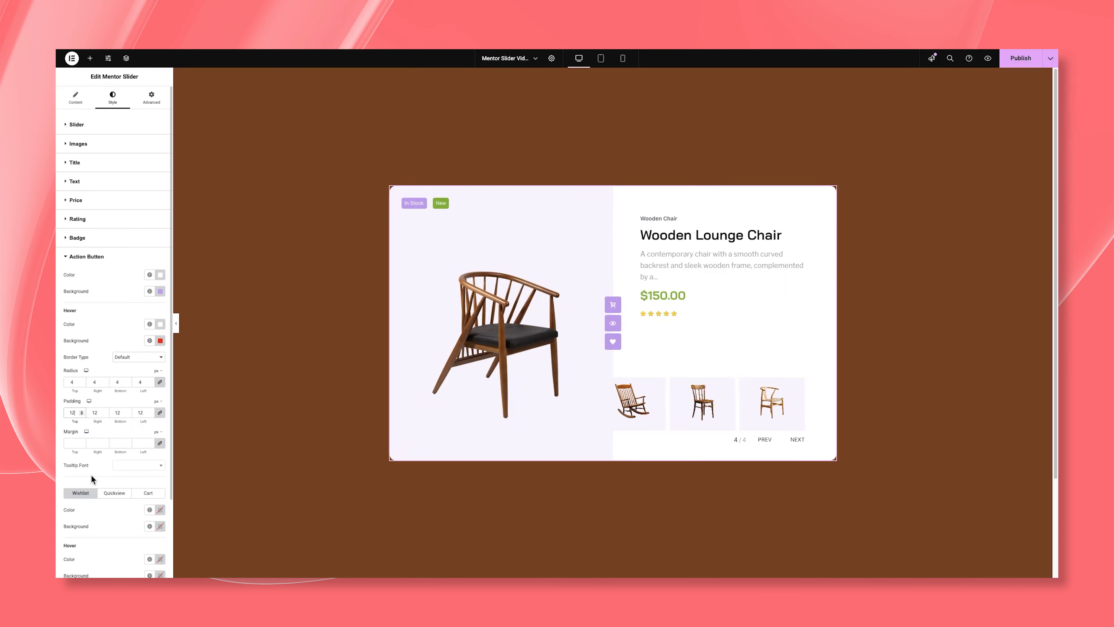
scroll(94, 472, "down", 2)
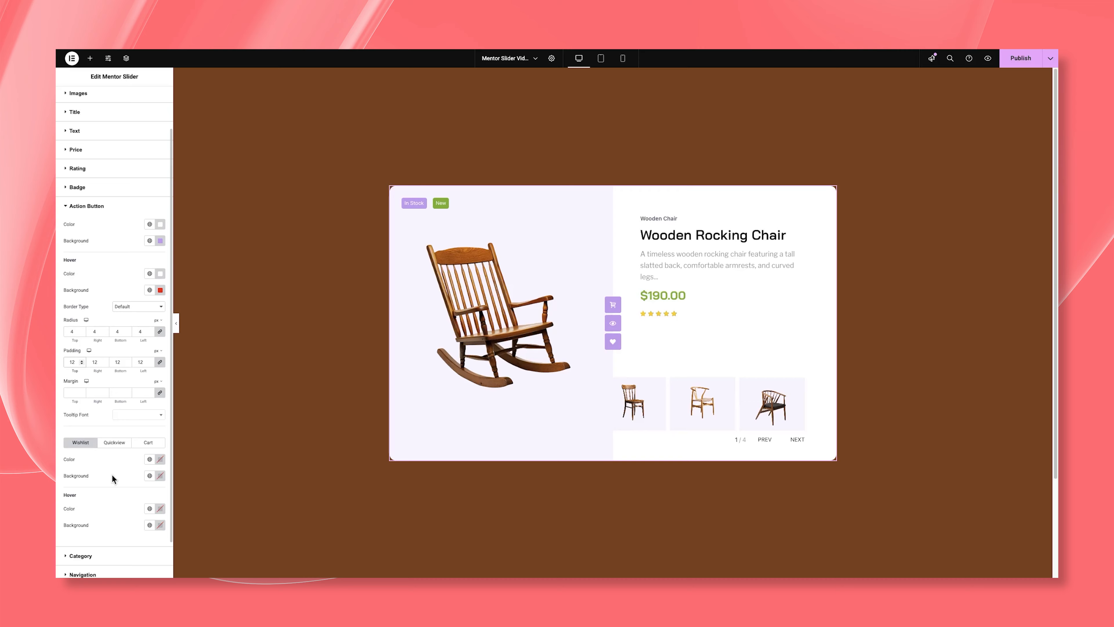
left_click(114, 447)
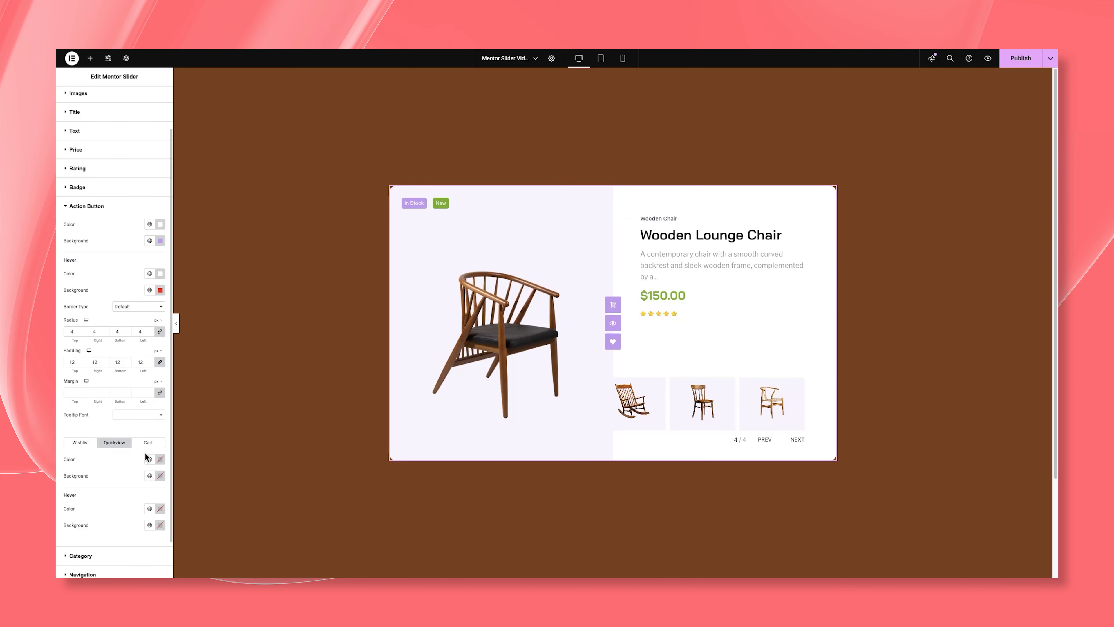
left_click(145, 443)
scroll(126, 473, "down", 1)
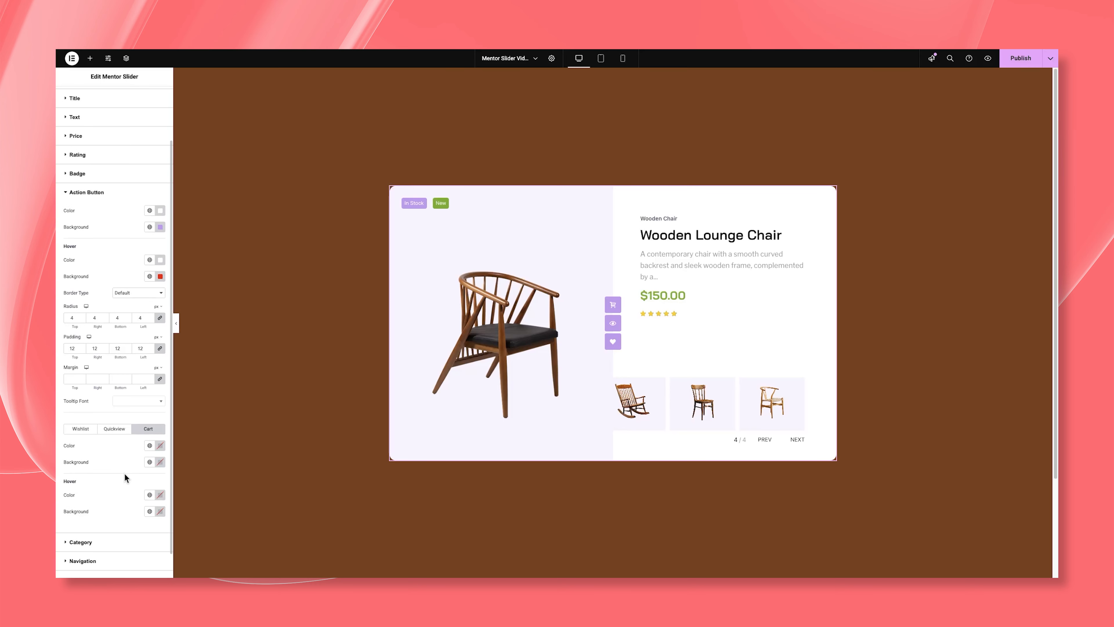
Step: Set the product category's normal text color to a medium gray
left_click(103, 546)
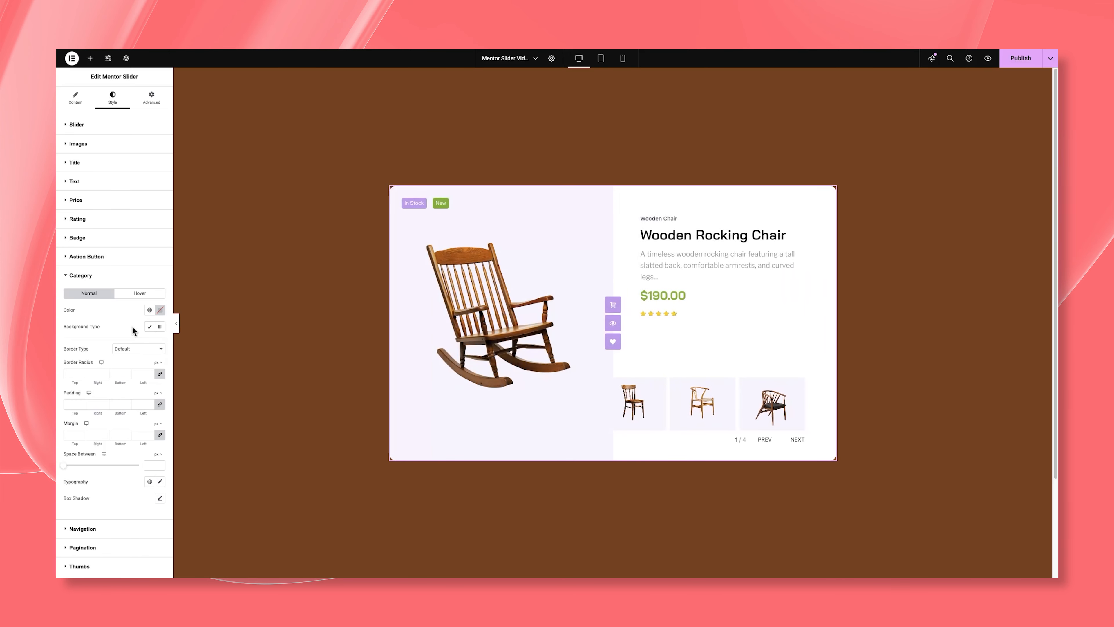
left_click(160, 309)
left_click_drag(125, 363, 103, 373)
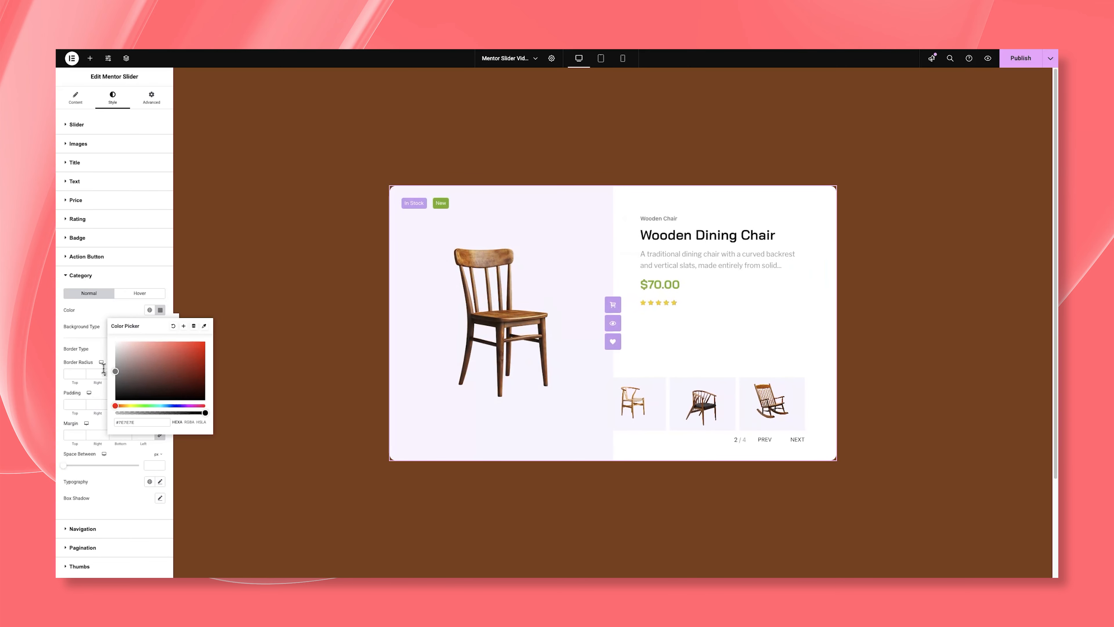
left_click(97, 330)
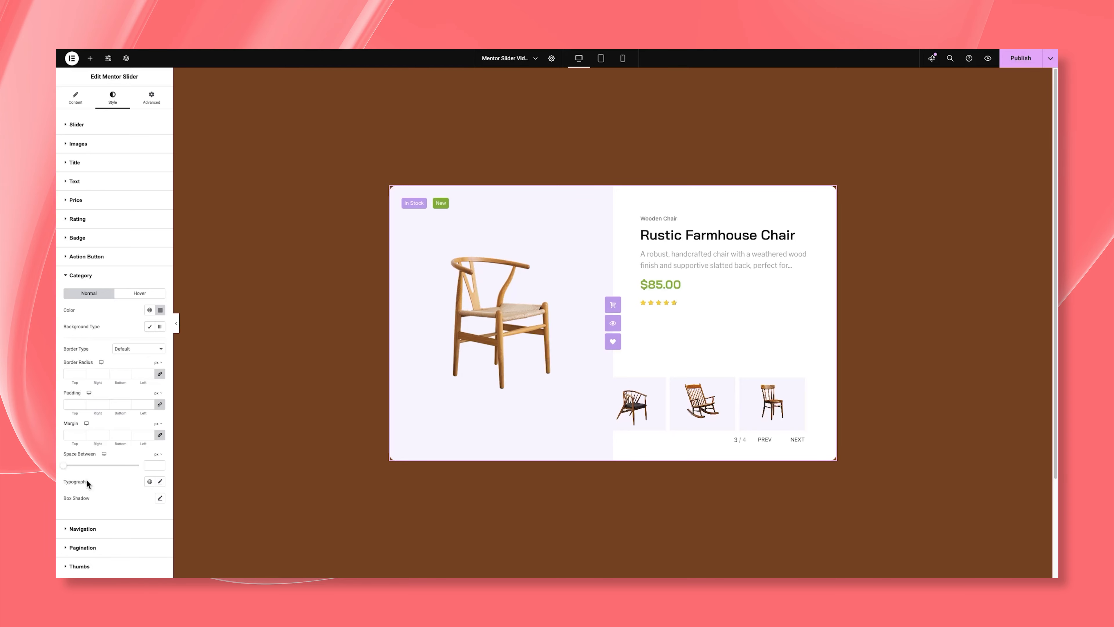
Step: Set the category typography to Bai Jamjuree, 17 px, weight 500 (Medium)
left_click(160, 482)
scroll(129, 467, "down", 3)
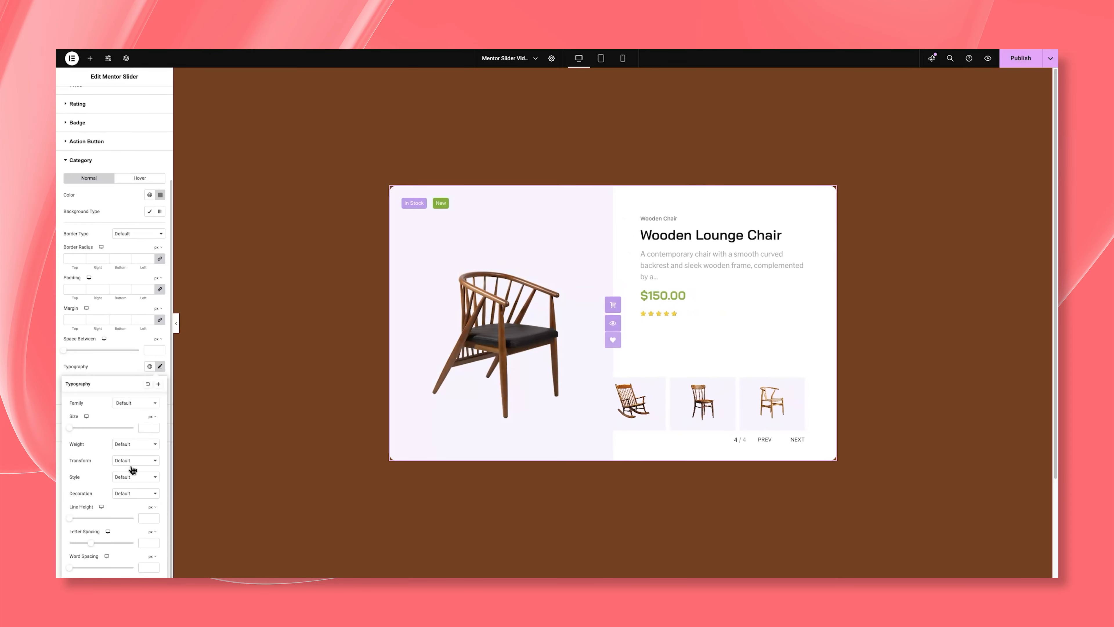
left_click(129, 408)
type("bai")
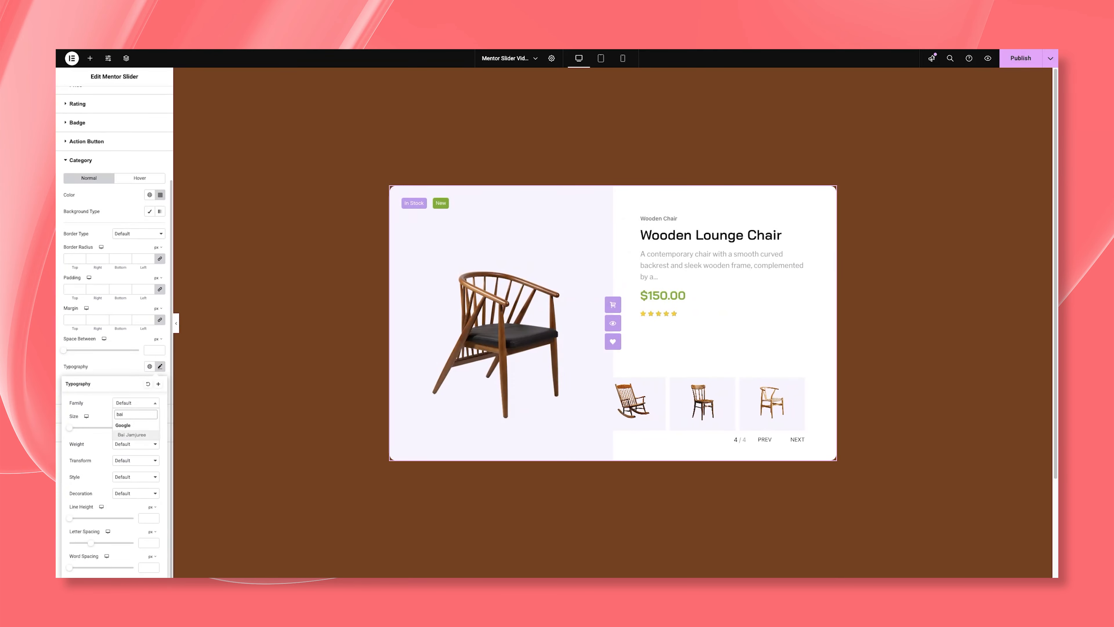
key("Return")
left_click(142, 425)
type("16")
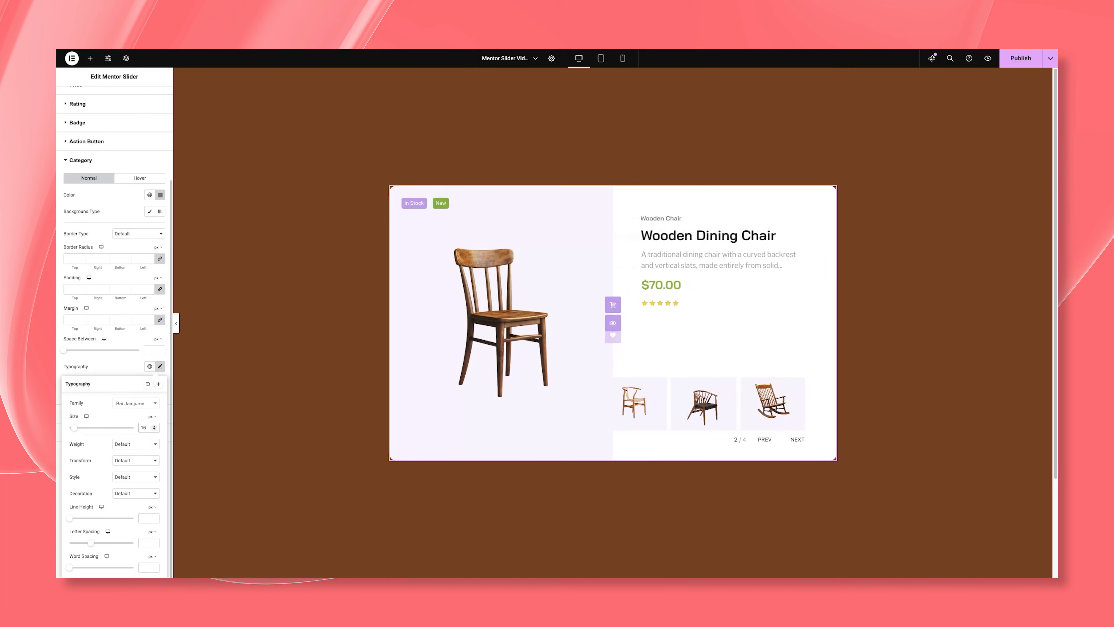
key("Up")
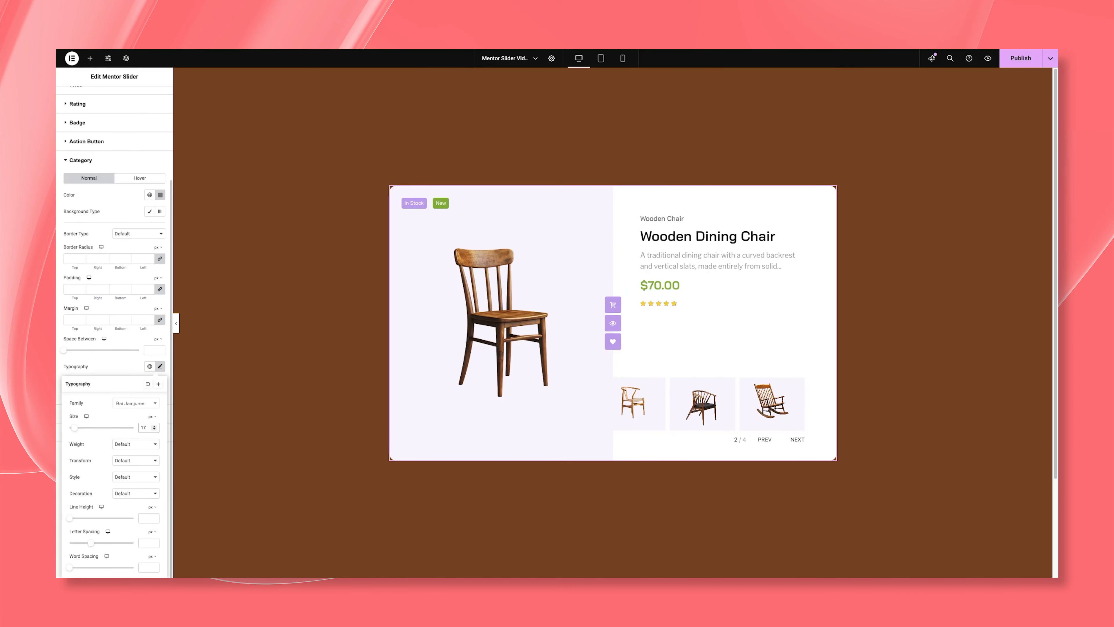
left_click(132, 443)
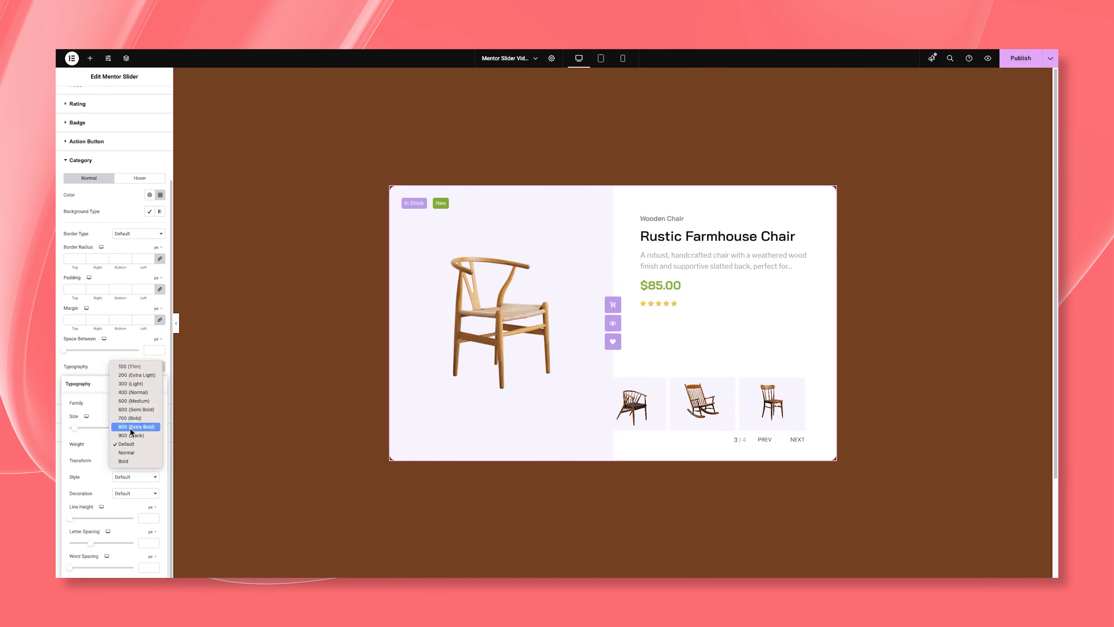
left_click(129, 406)
left_click(125, 371)
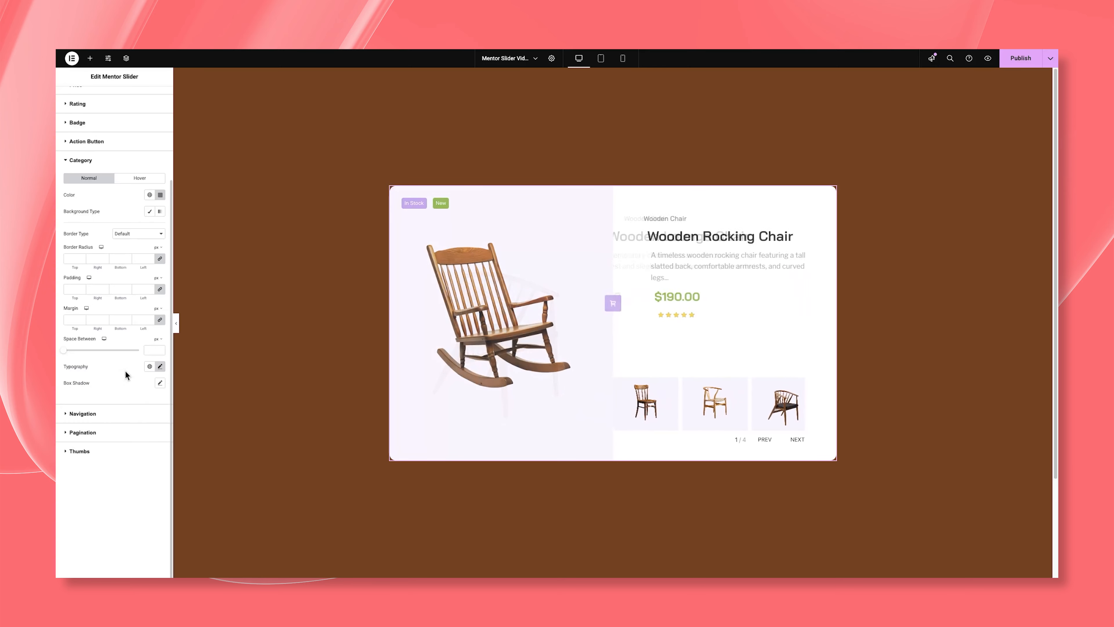
Step: Set the slider navigation's normal text color to a medium gray
left_click(112, 415)
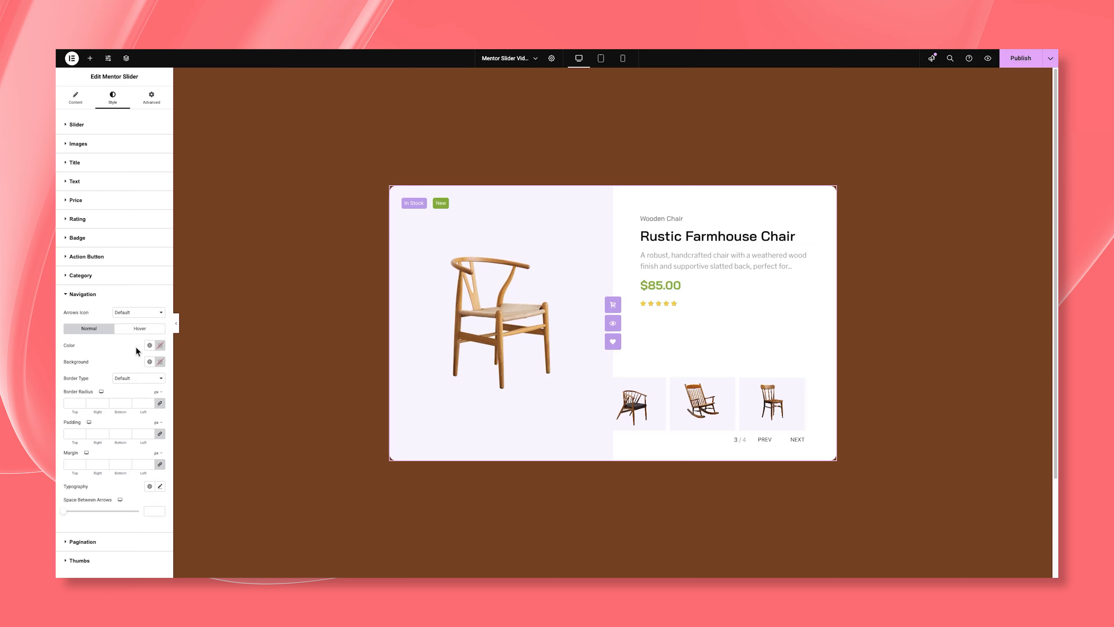
left_click(161, 345)
left_click(121, 401)
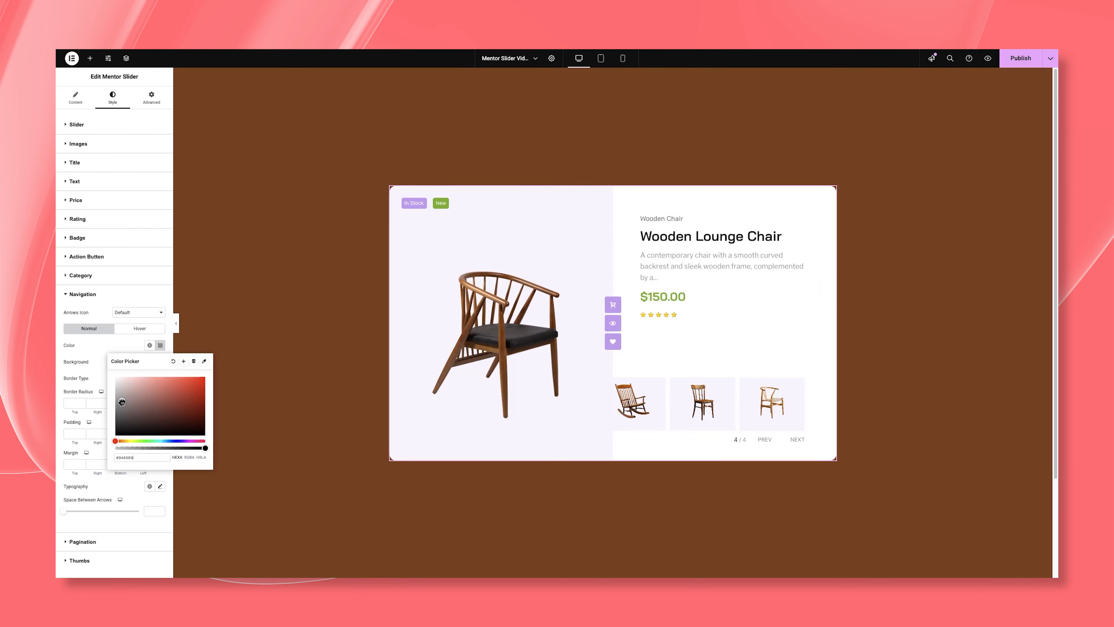
left_click_drag(121, 403, 108, 407)
left_click(108, 350)
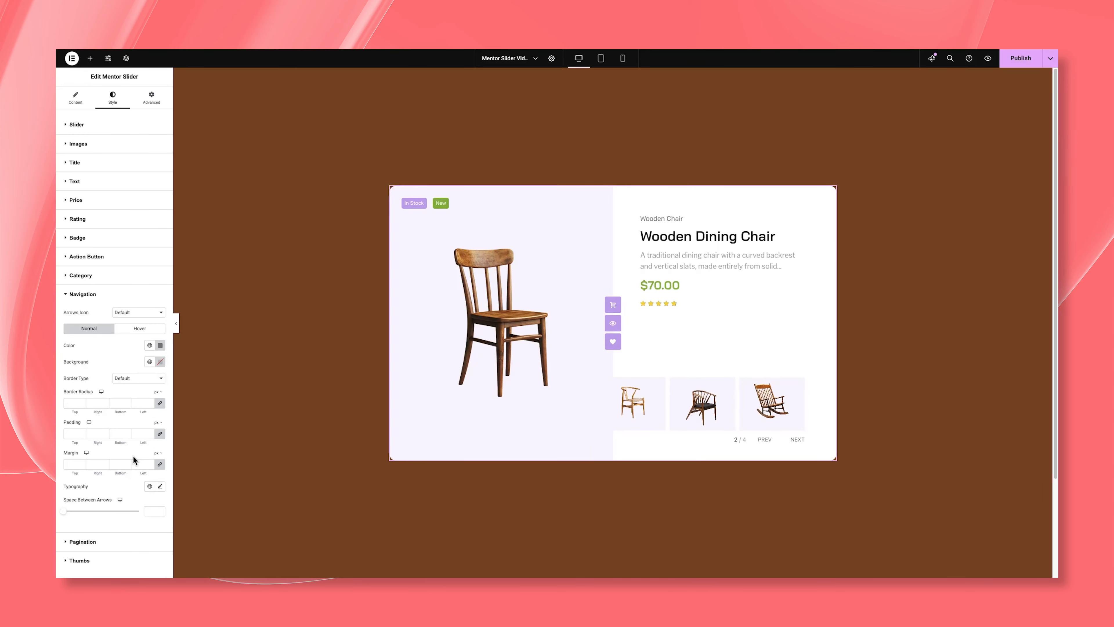
Step: Set the navigation typography to Bai Jamjuree at 15 px
left_click(161, 486)
left_click(132, 513)
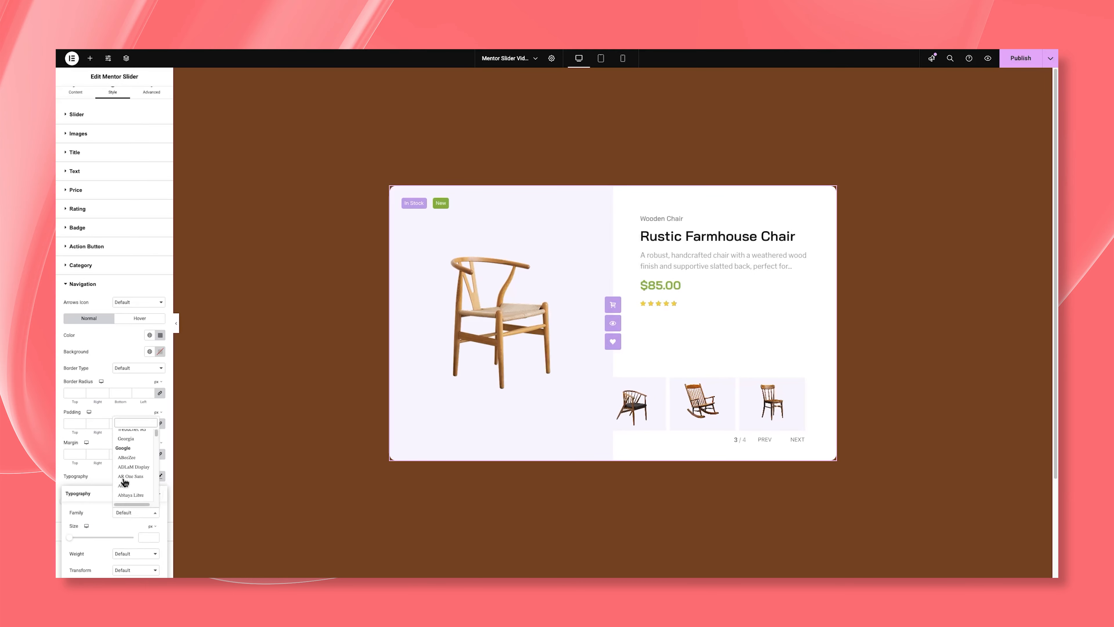
type("bai")
key("Return")
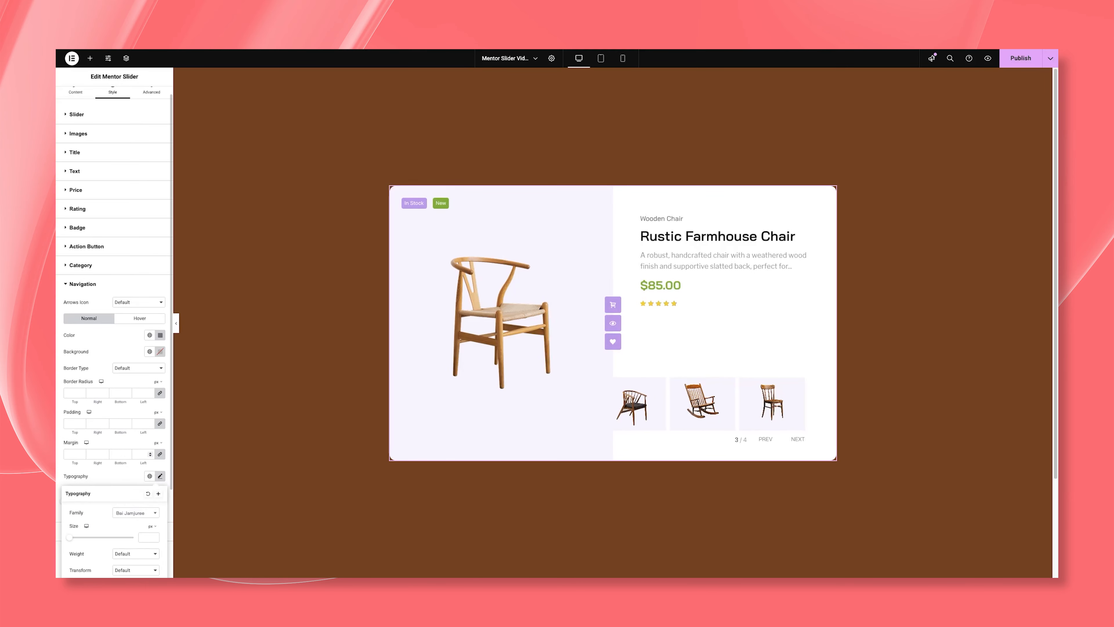
scroll(120, 441, "down", 1)
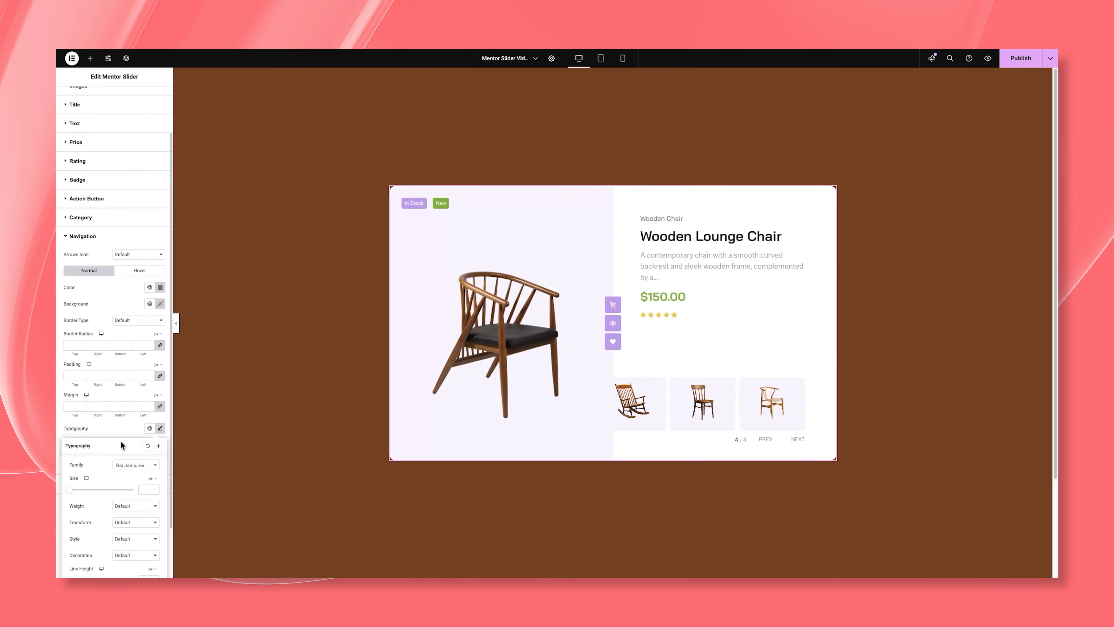
left_click(141, 489)
type("15")
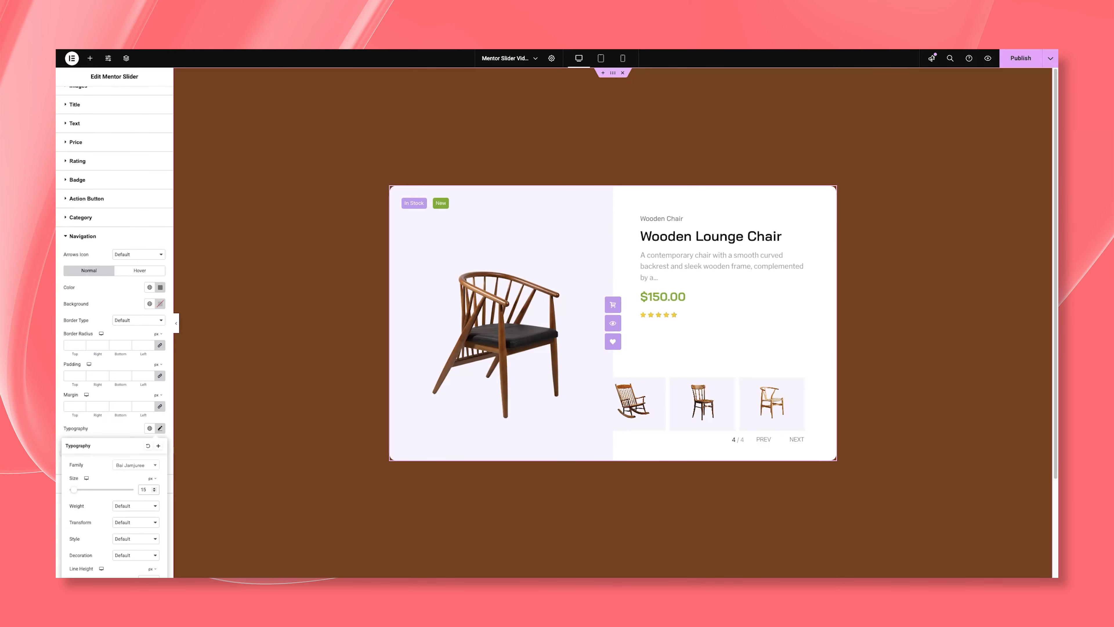
left_click(123, 428)
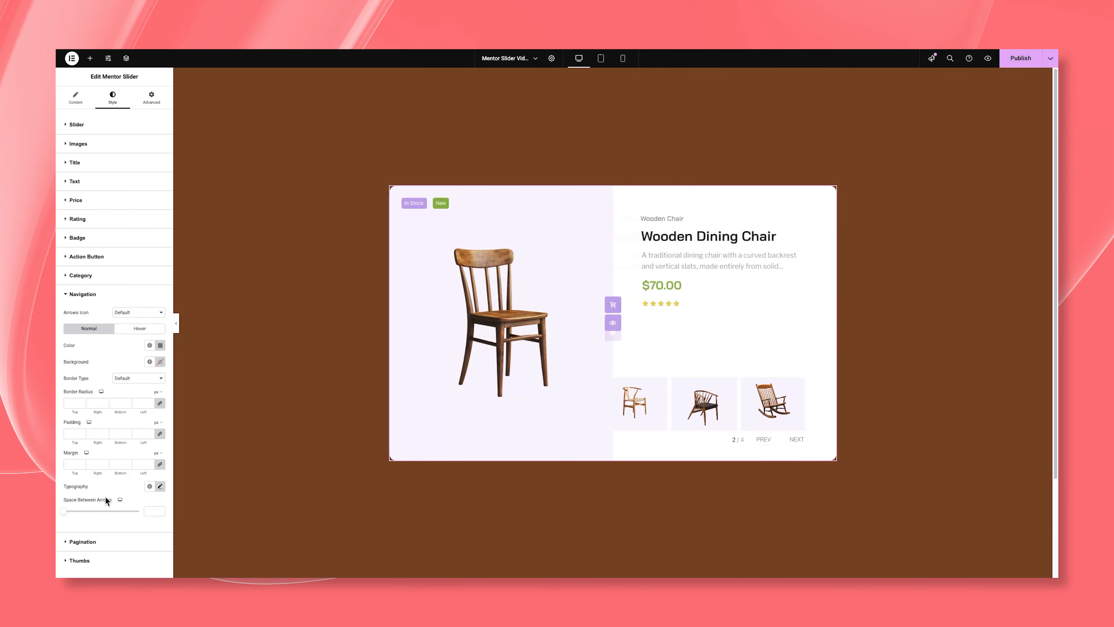
Step: Set the space between the slider's navigation arrows to 0
left_click(66, 512)
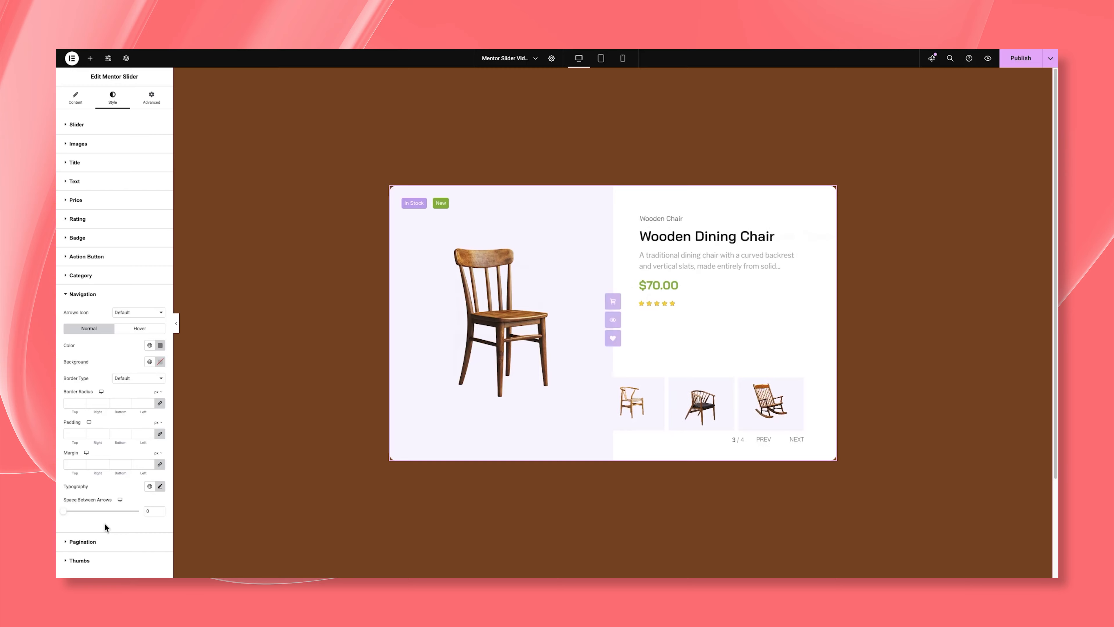
Step: Set the slider pagination's color to light gray and its active color to dark gray
left_click(82, 541)
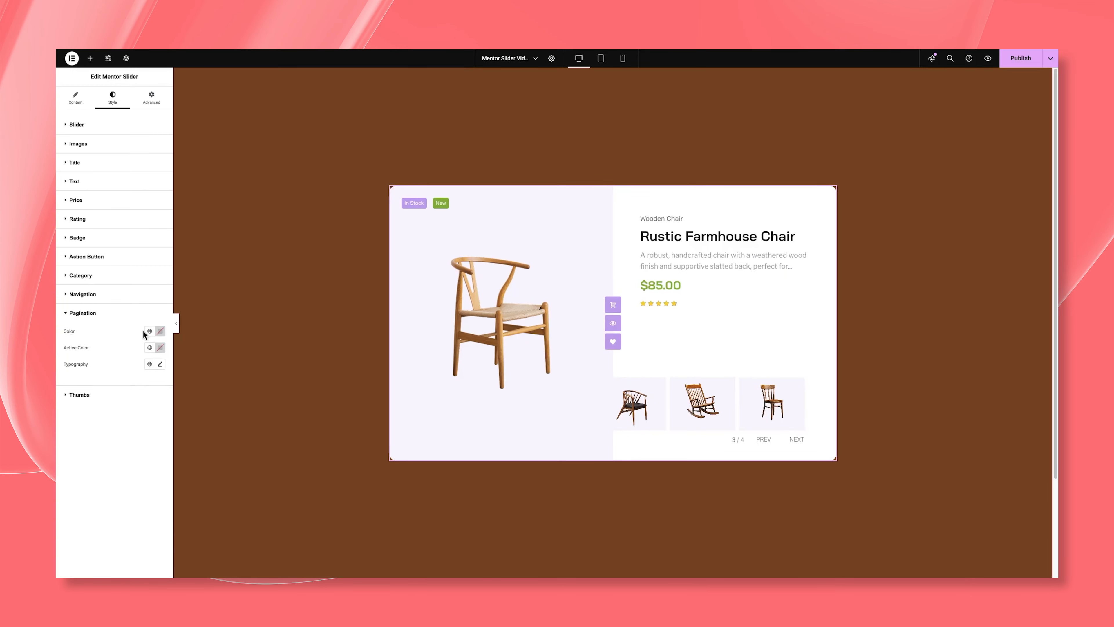
left_click(160, 332)
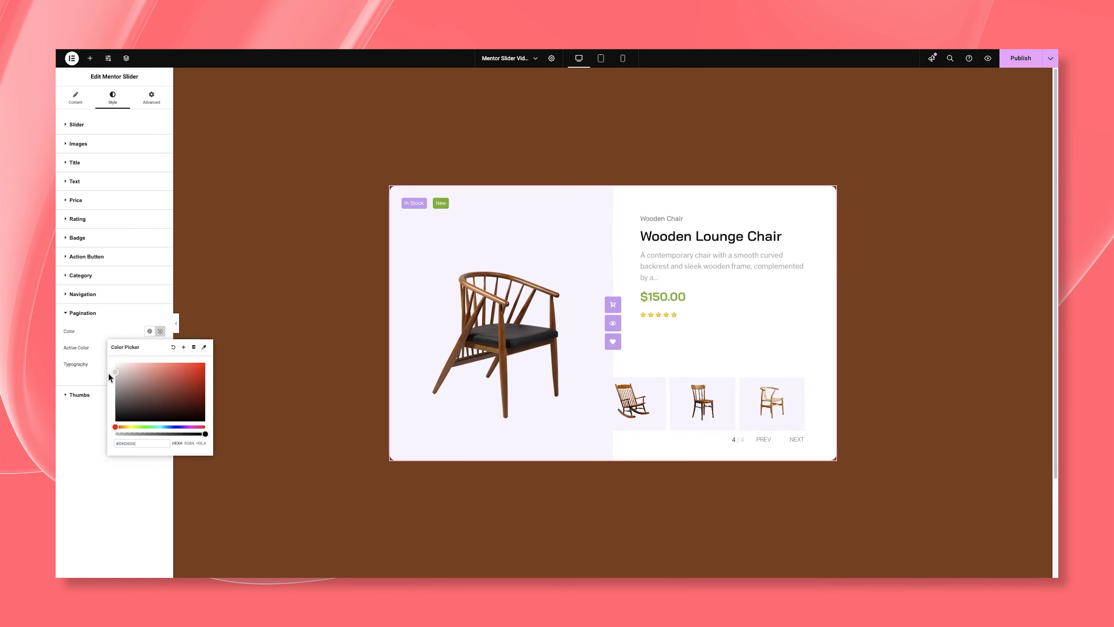
left_click(126, 338)
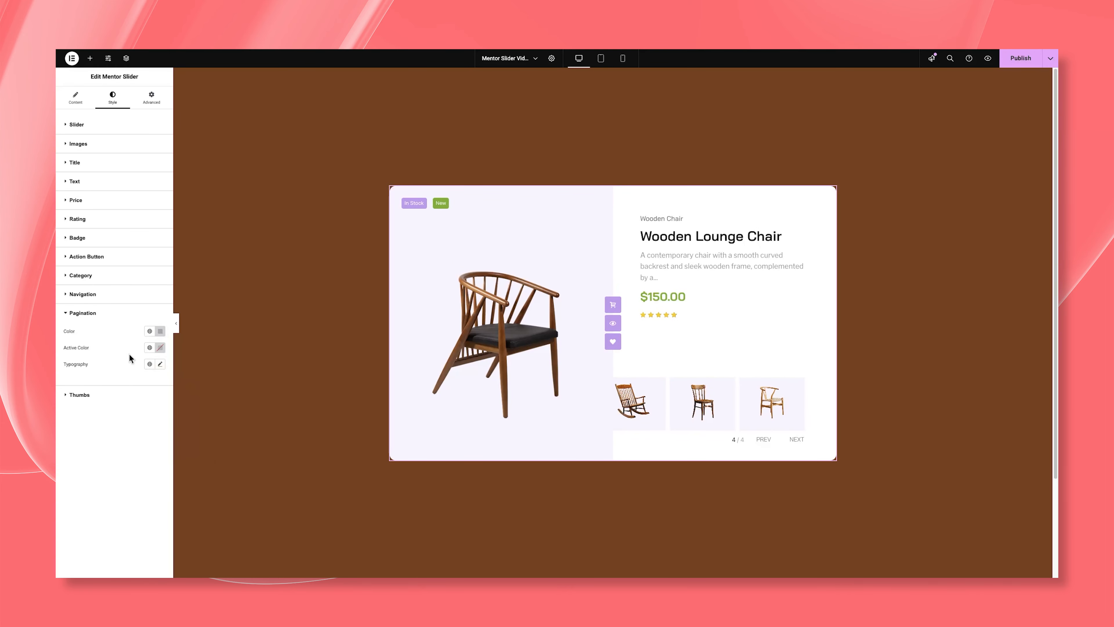
left_click(159, 348)
left_click(114, 428)
left_click(101, 381)
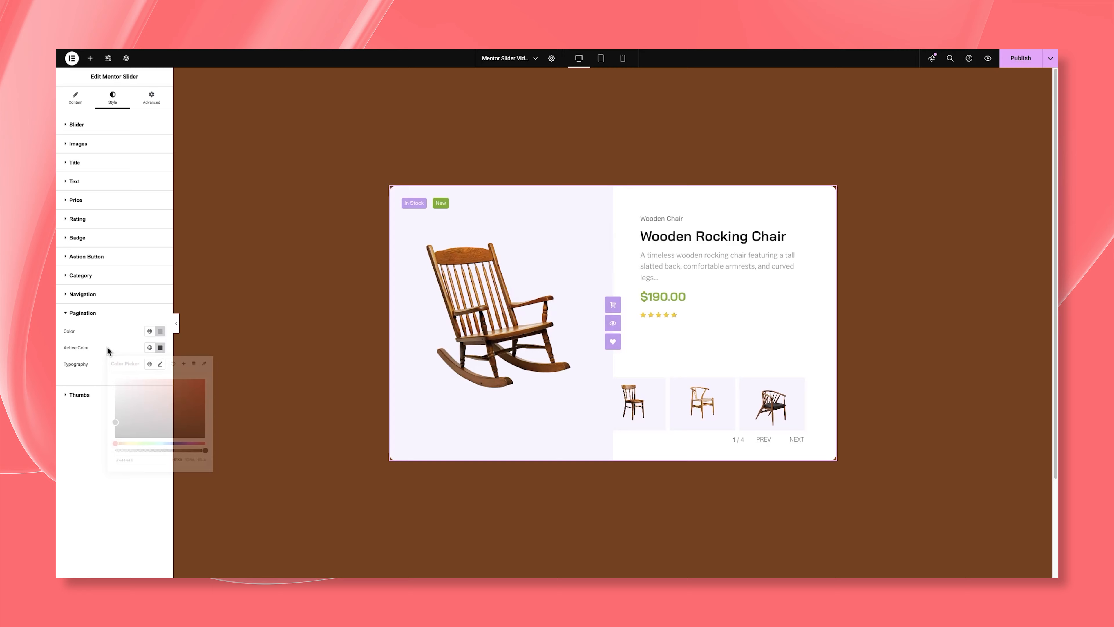
Step: Set the pagination typography to Bai Jamjuree with weight 400 (Normal)
left_click(161, 364)
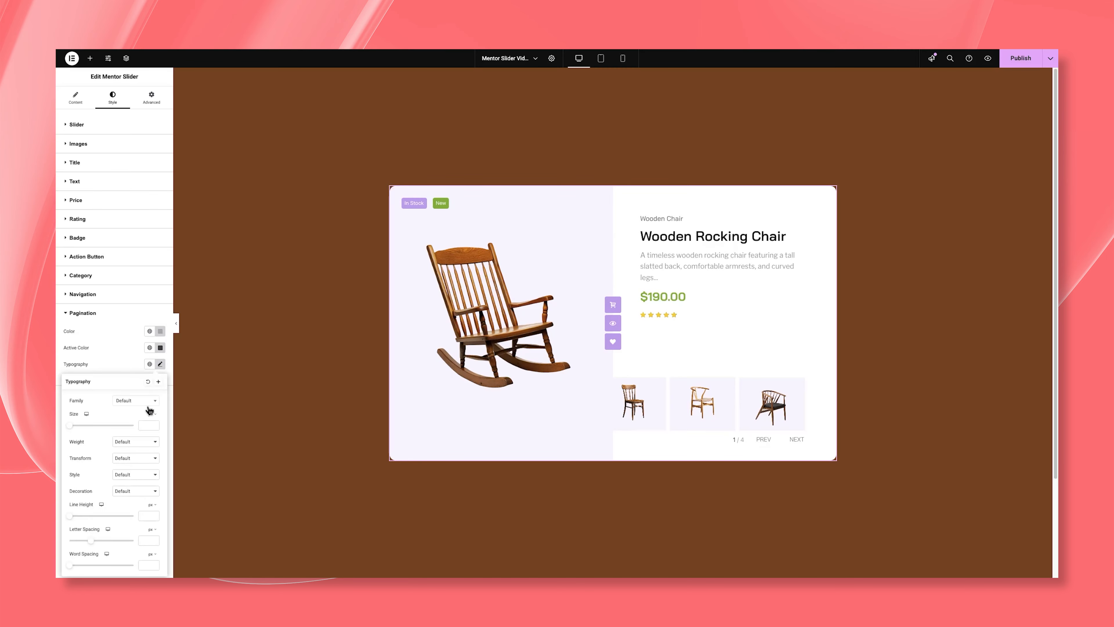
left_click(132, 401)
type("bai")
key("Return")
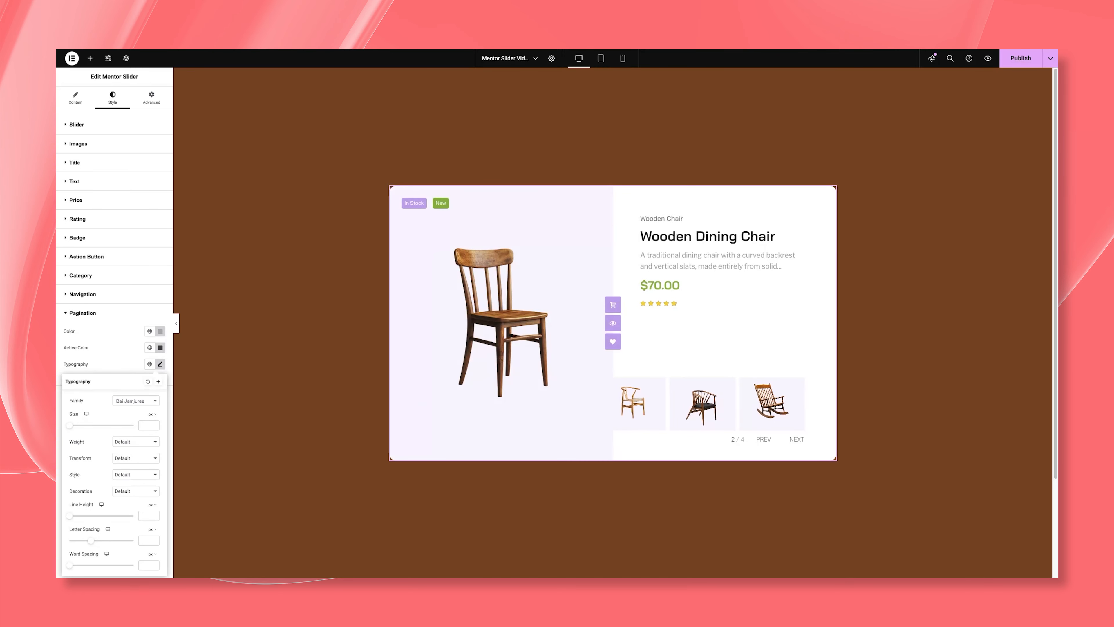
left_click(128, 446)
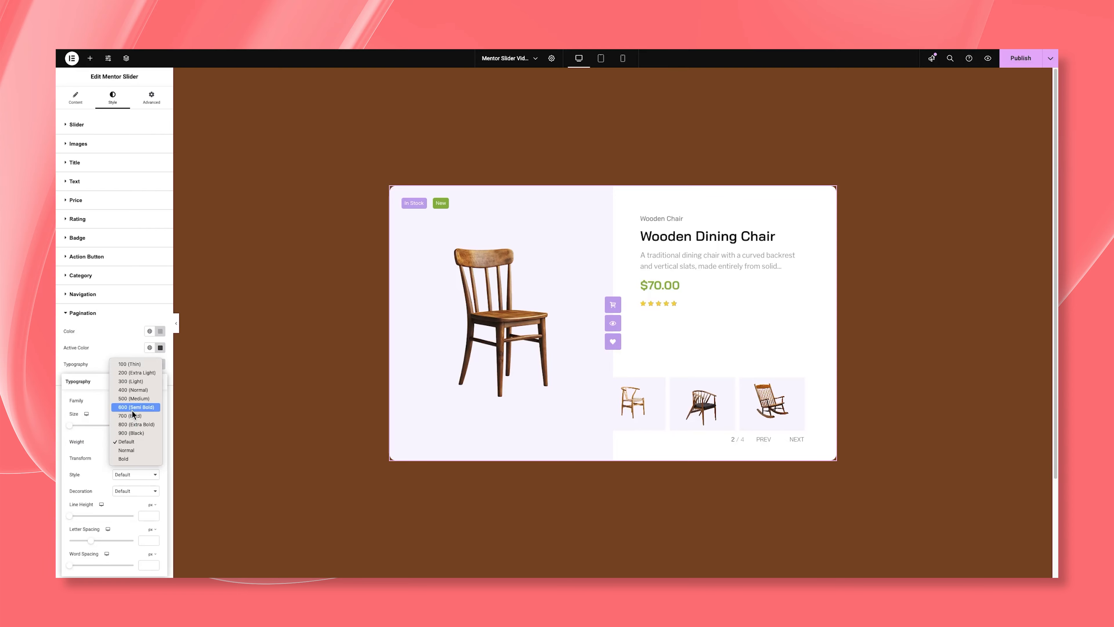
left_click(132, 409)
left_click(132, 442)
left_click(136, 429)
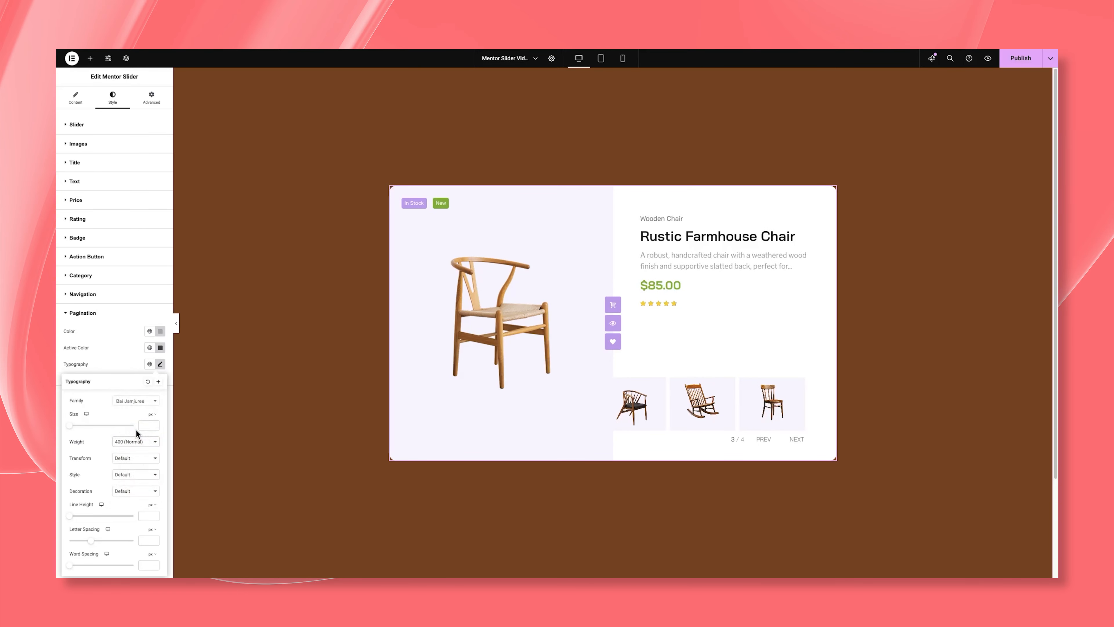
left_click(116, 363)
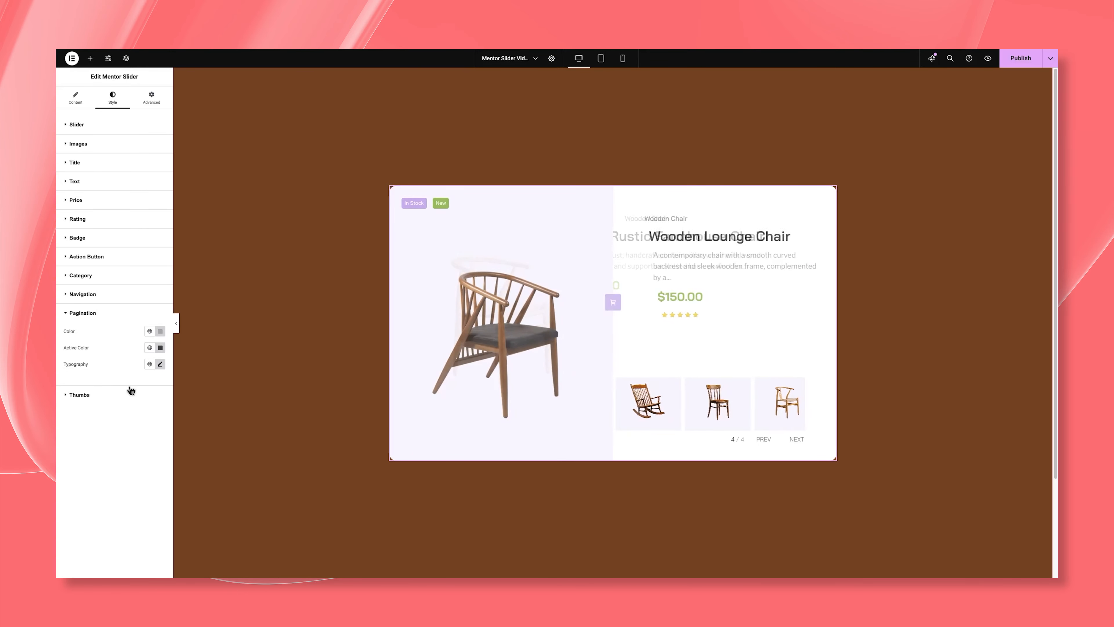
Step: Give the slider thumbs a classic background in a very light lavender color
left_click(109, 395)
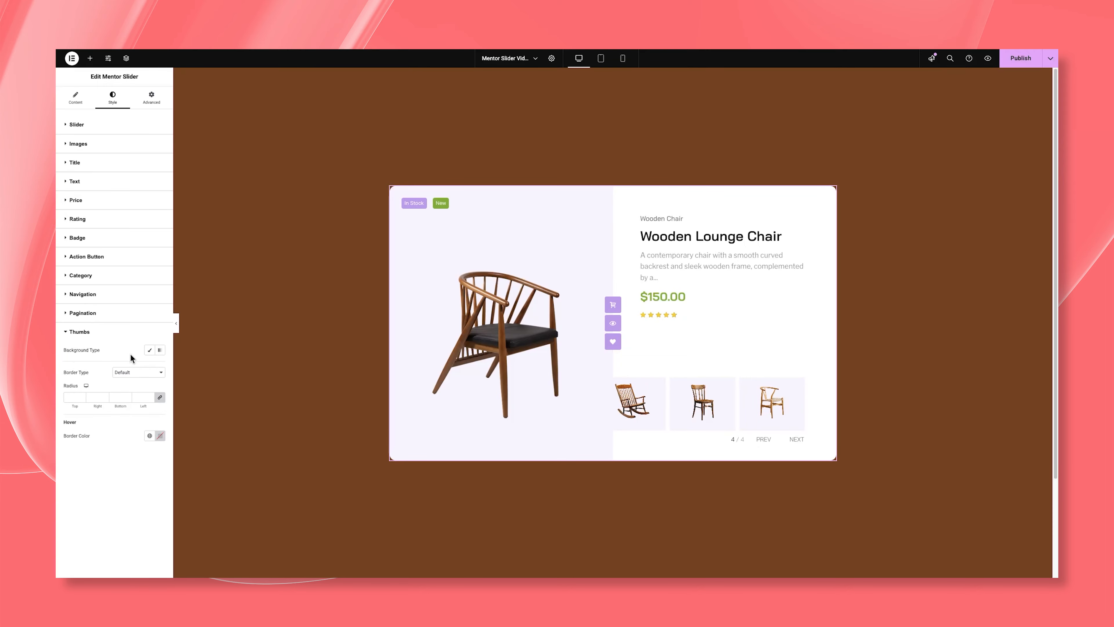
left_click(149, 350)
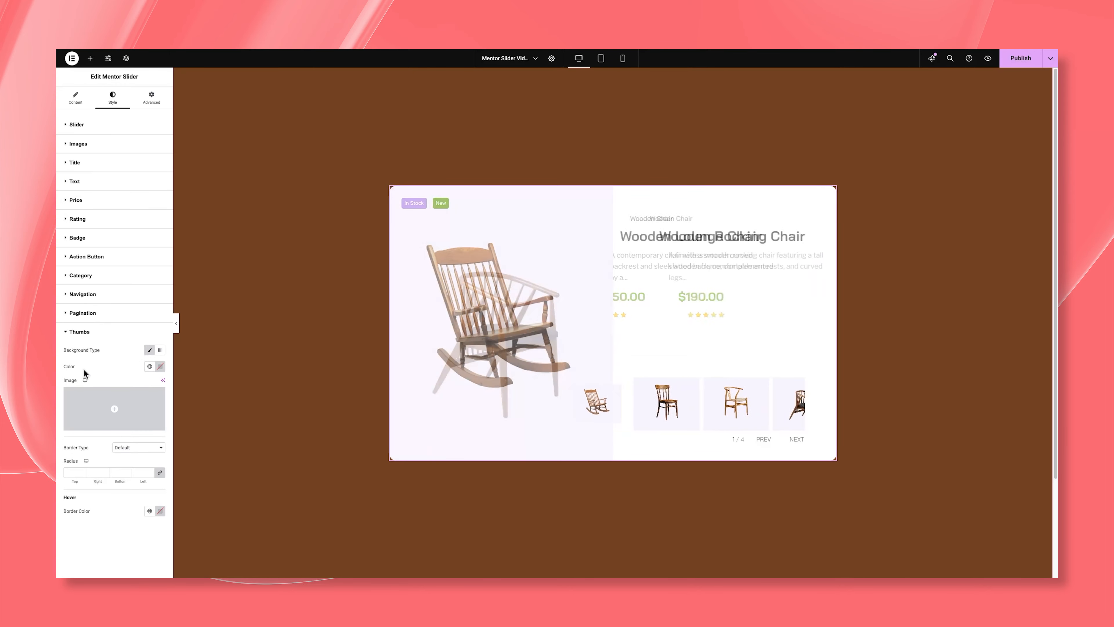
left_click(160, 366)
left_click(137, 369)
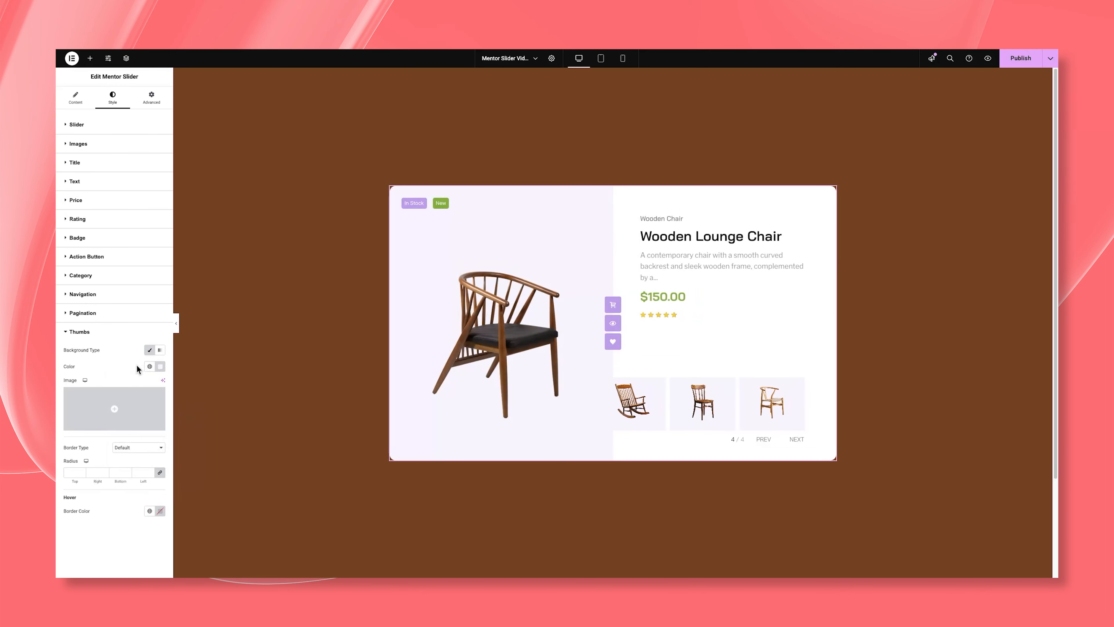
Step: Give the thumbs a solid 1 px light purple border with an 8 px radius on all corners
left_click(124, 449)
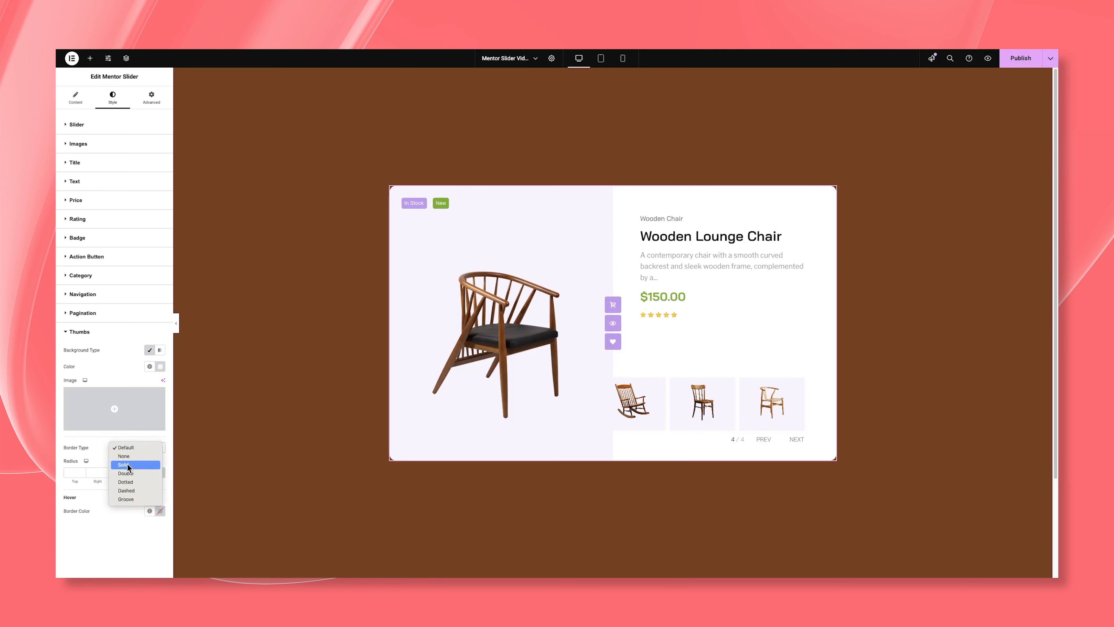
left_click(127, 464)
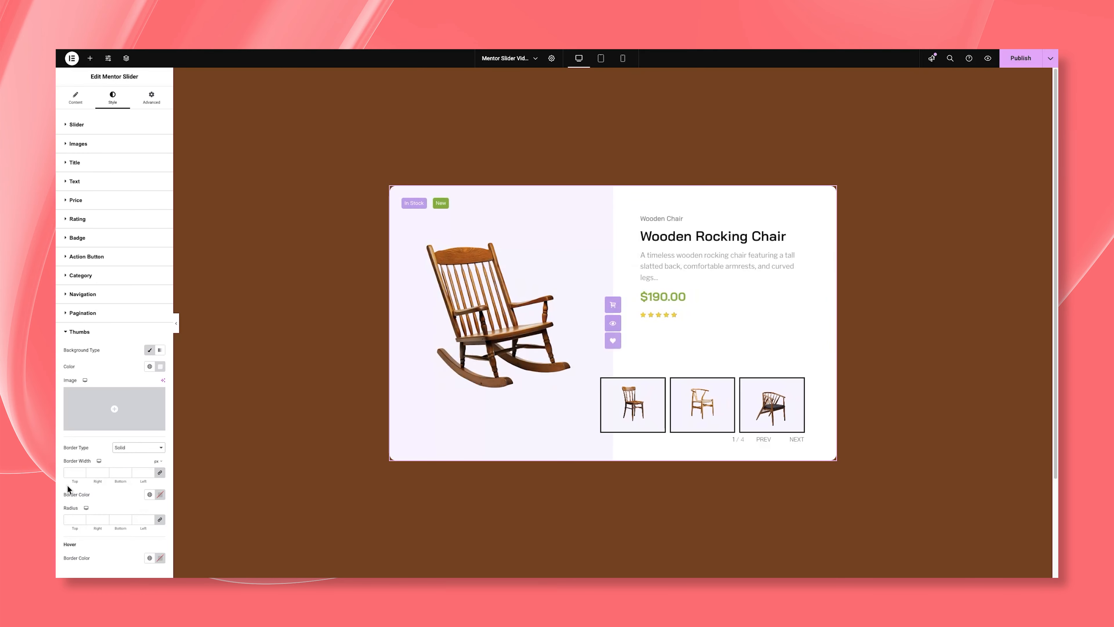
left_click(71, 473)
type("1")
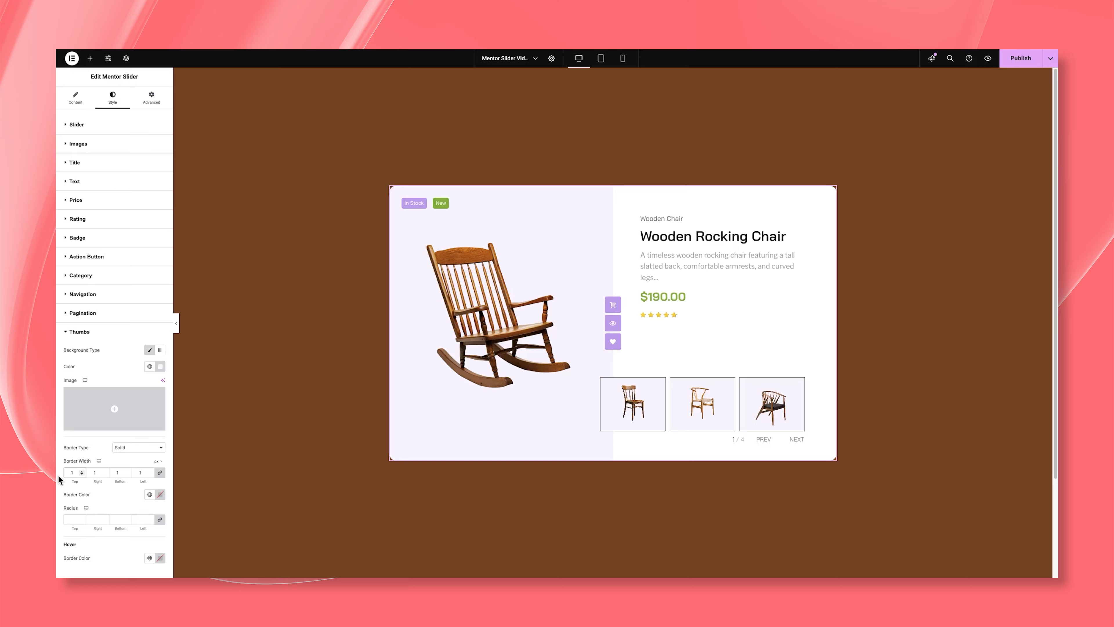
left_click(160, 494)
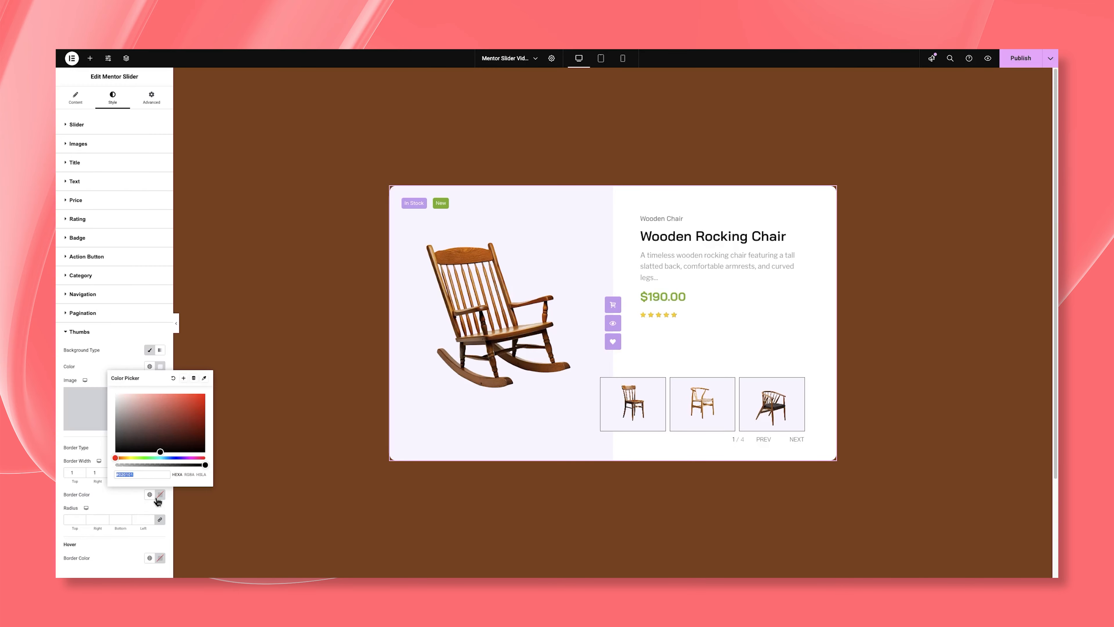
left_click(117, 510)
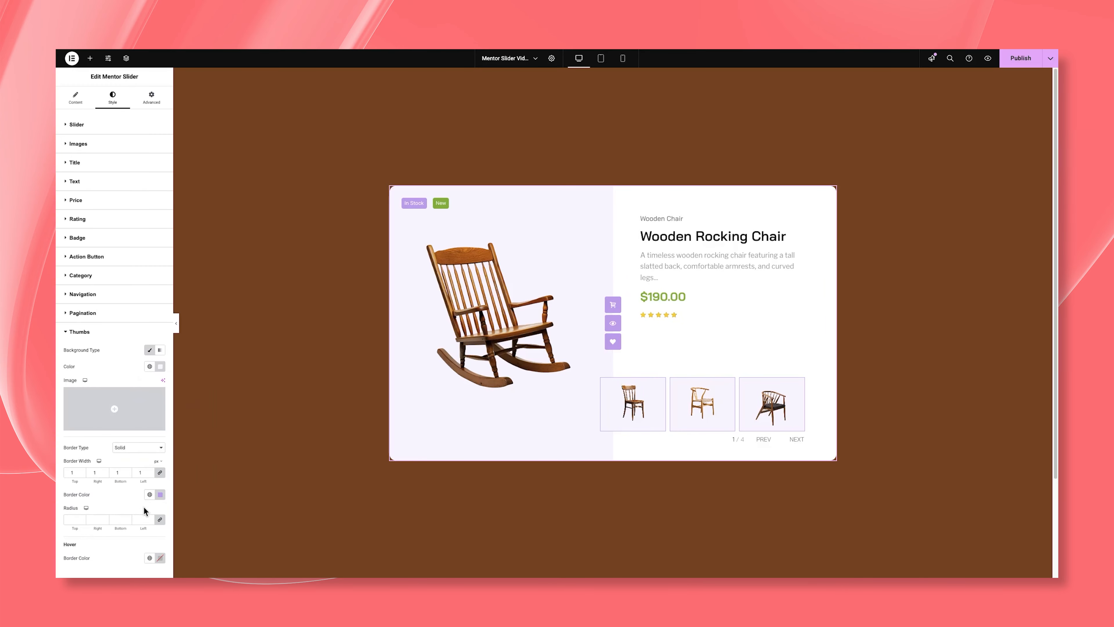
left_click(68, 519)
type("8")
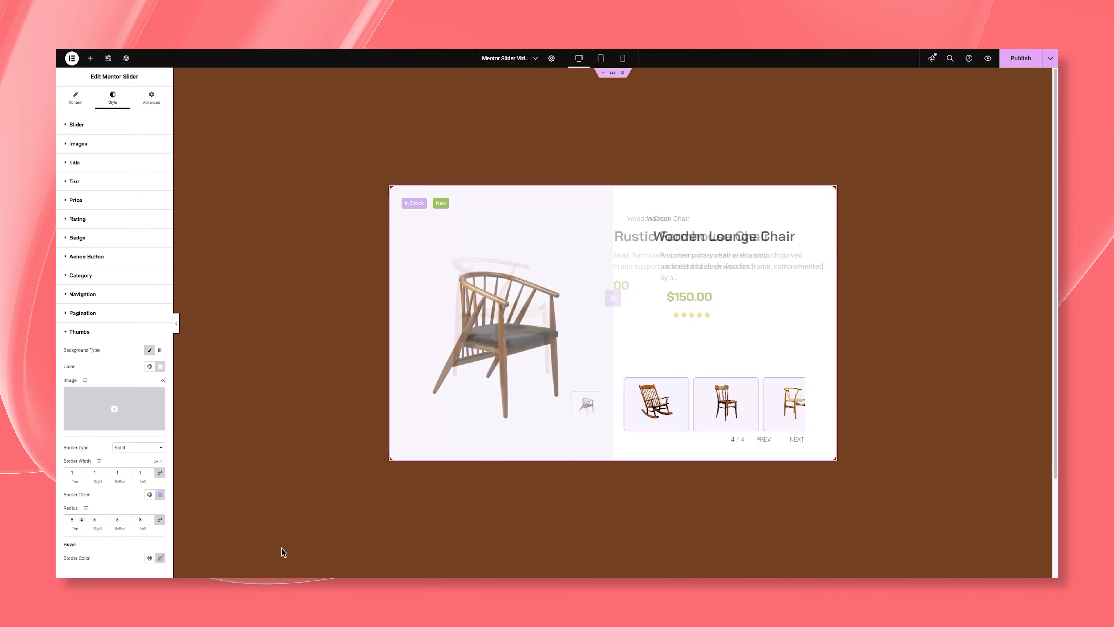
Step: Publish the page and test the slider in the page preview by advancing to the next slide
left_click(1017, 65)
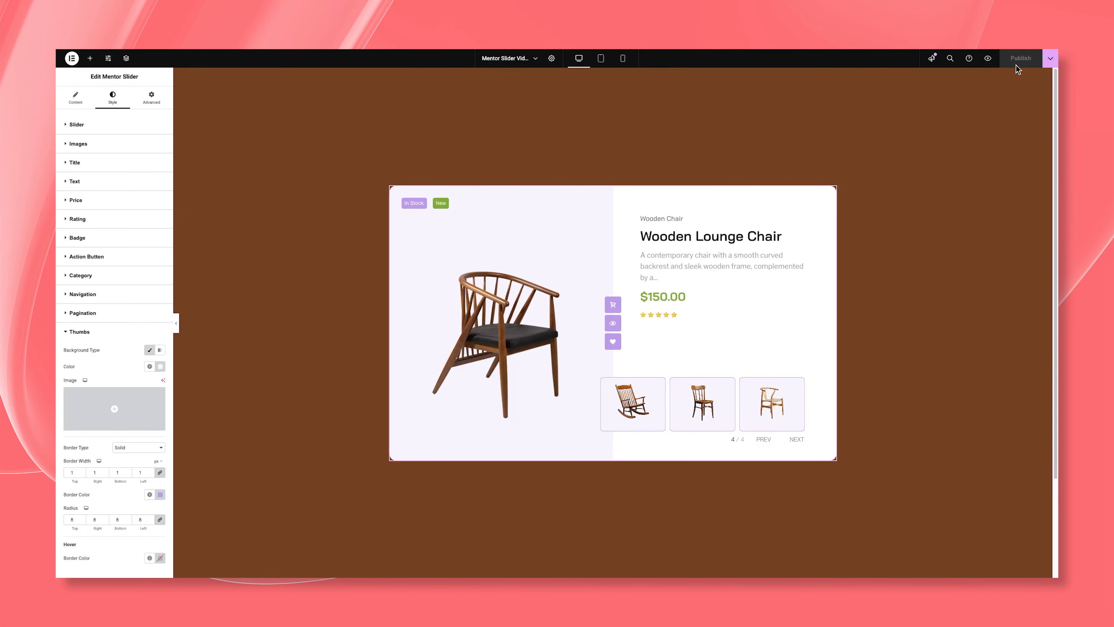
left_click(987, 61)
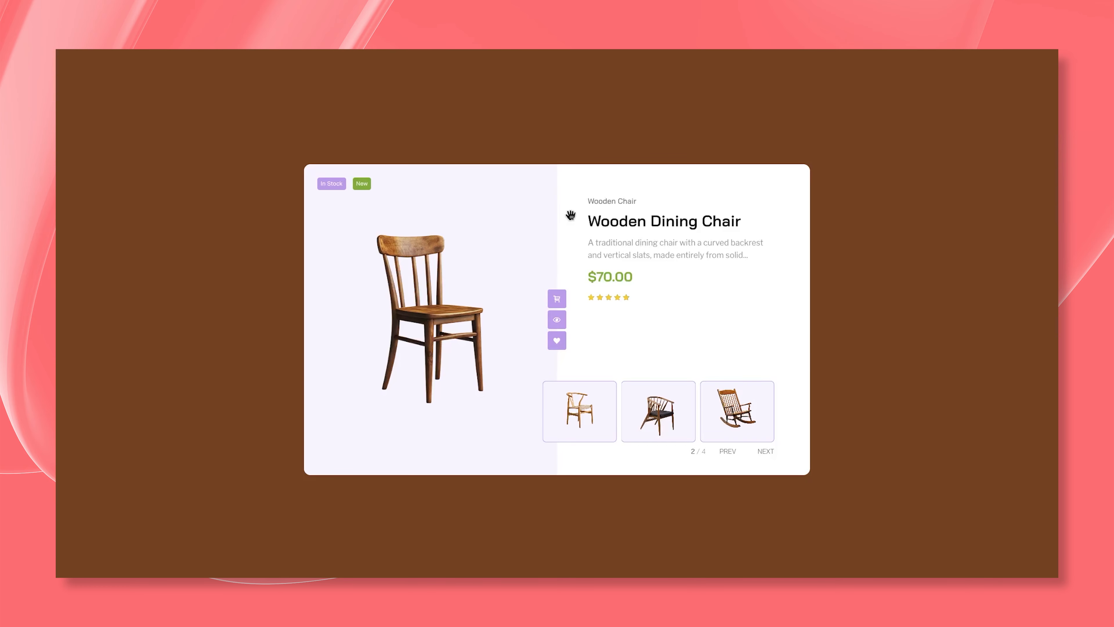
left_click(770, 453)
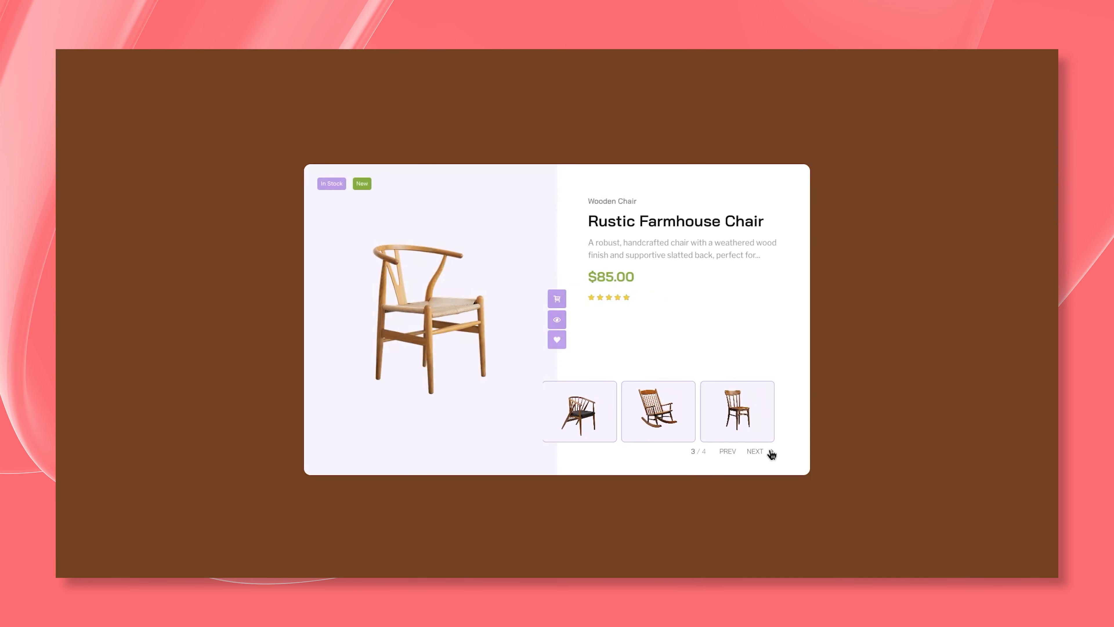